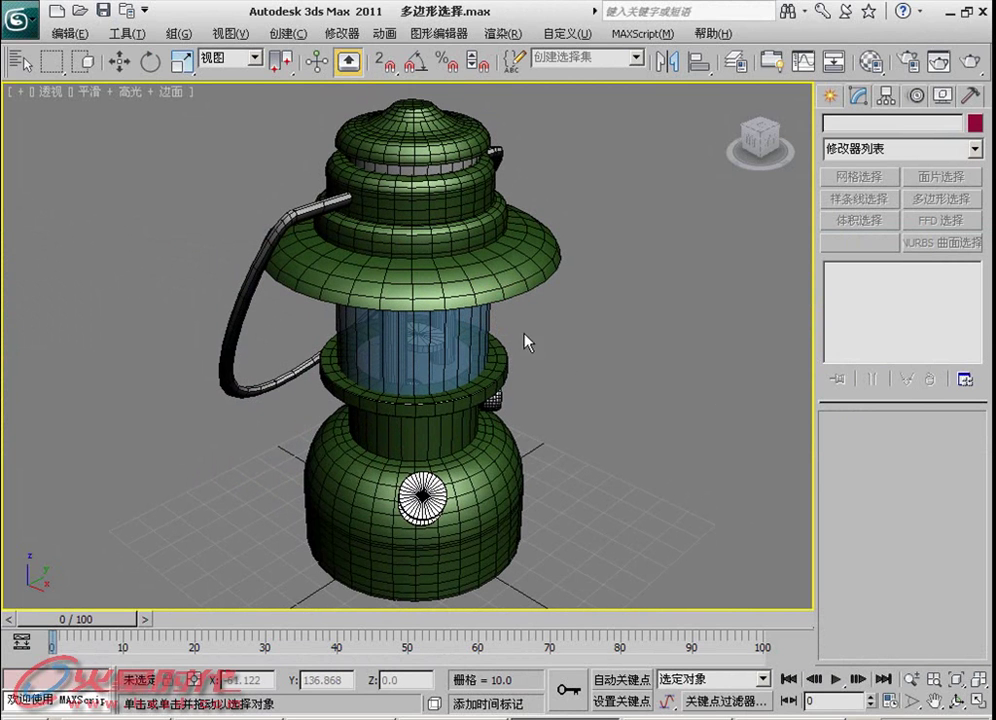
Select the lantern in the Perspective viewport to show its Poly Select and Editable Poly stack.
left_click(498, 286)
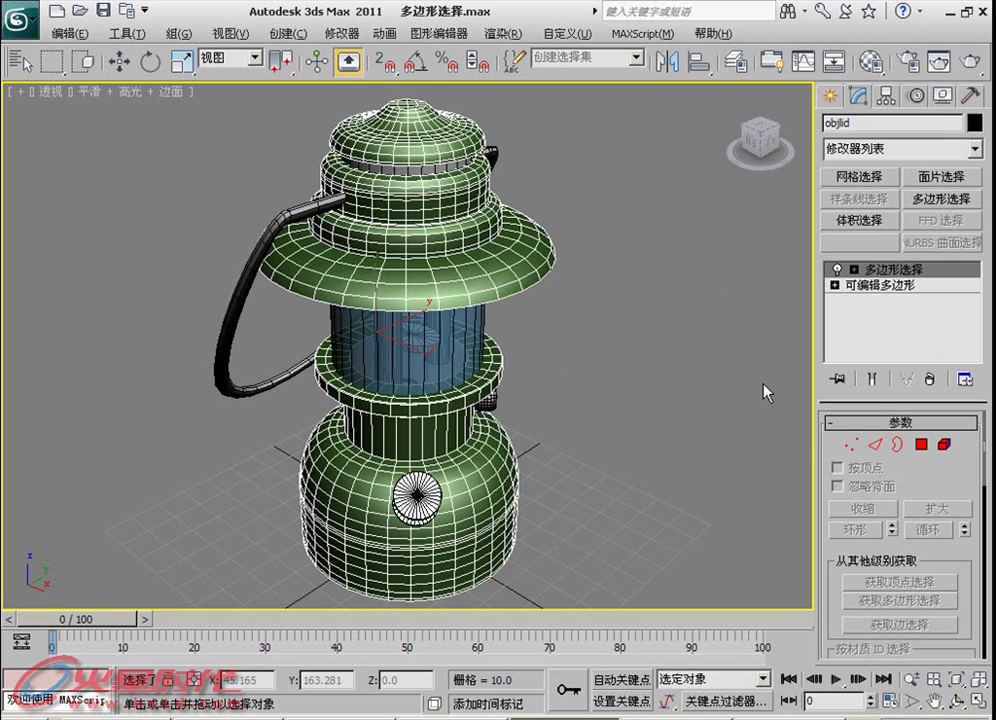
Cycle Poly Select through Vertex, Edge, Border, Polygon and Element, finishing on Element.
left_click(853, 269)
left_click(884, 287)
left_click(882, 300)
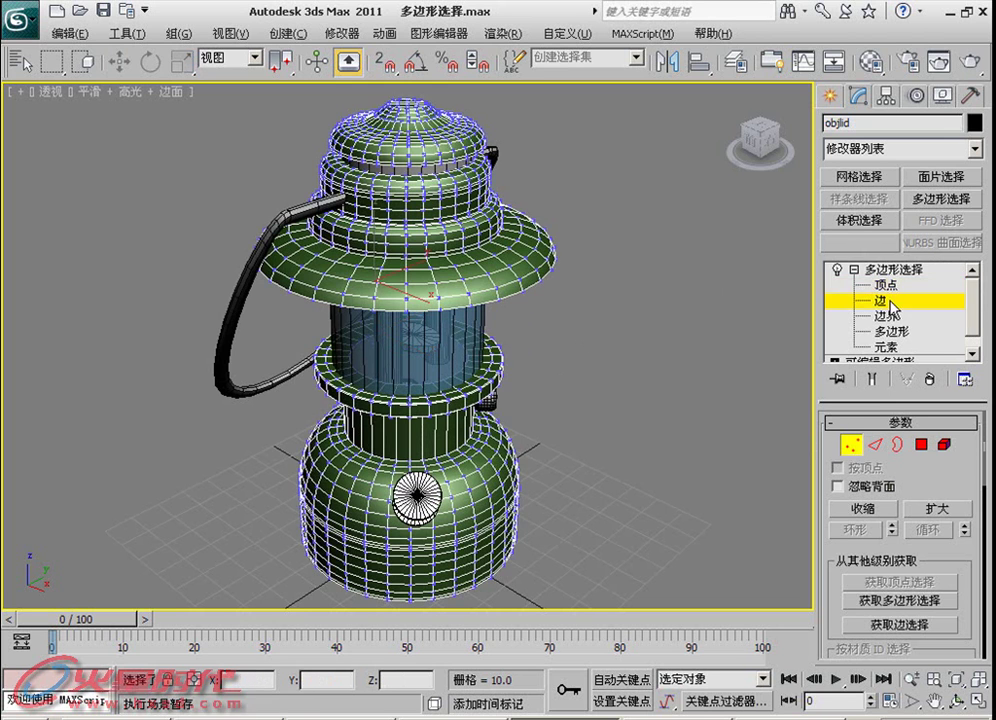
left_click(898, 317)
left_click(902, 331)
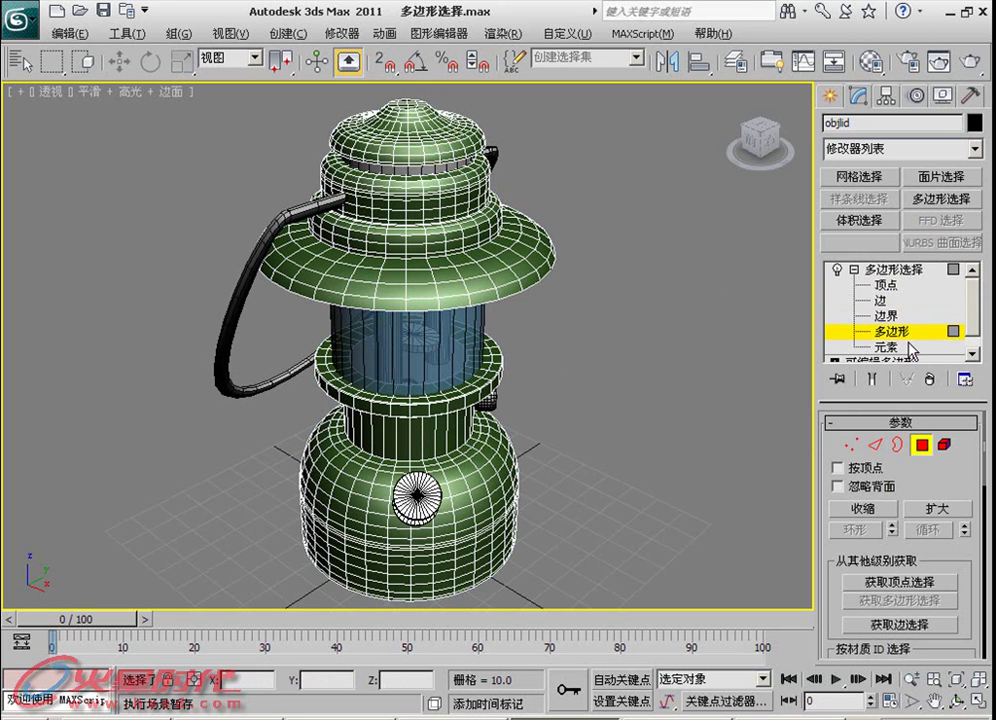
left_click(910, 347)
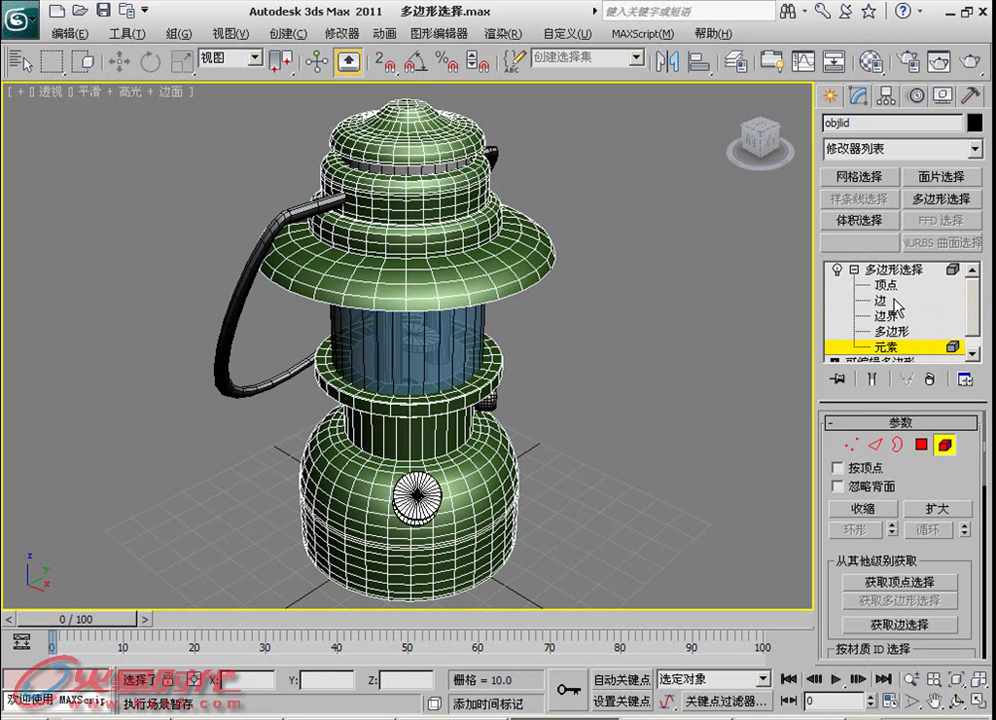
left_click(900, 331)
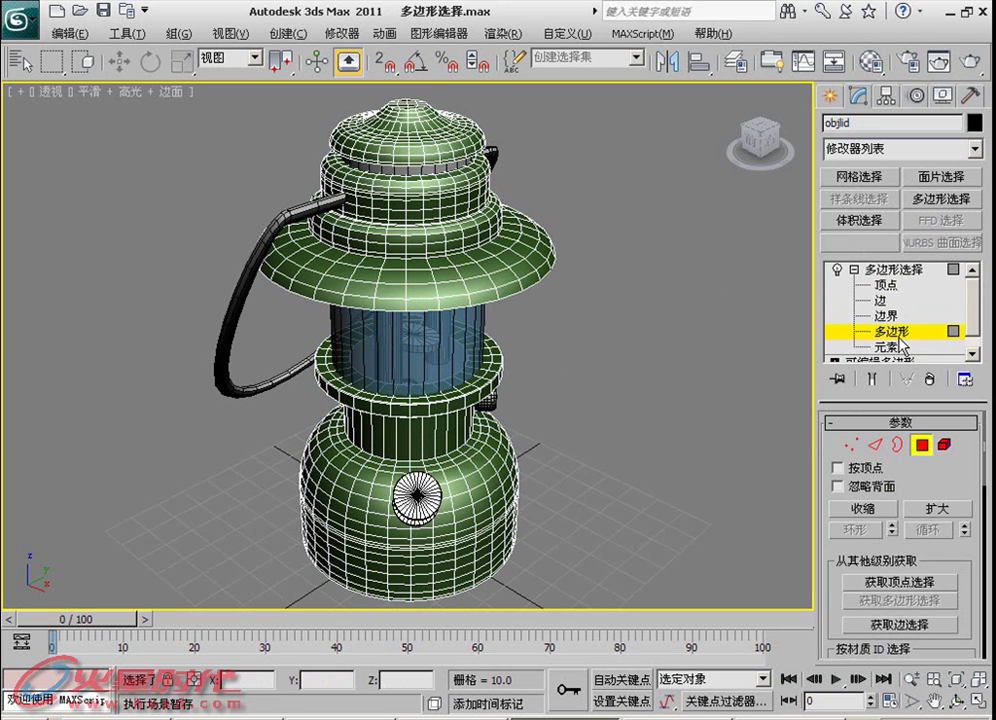
left_click(894, 348)
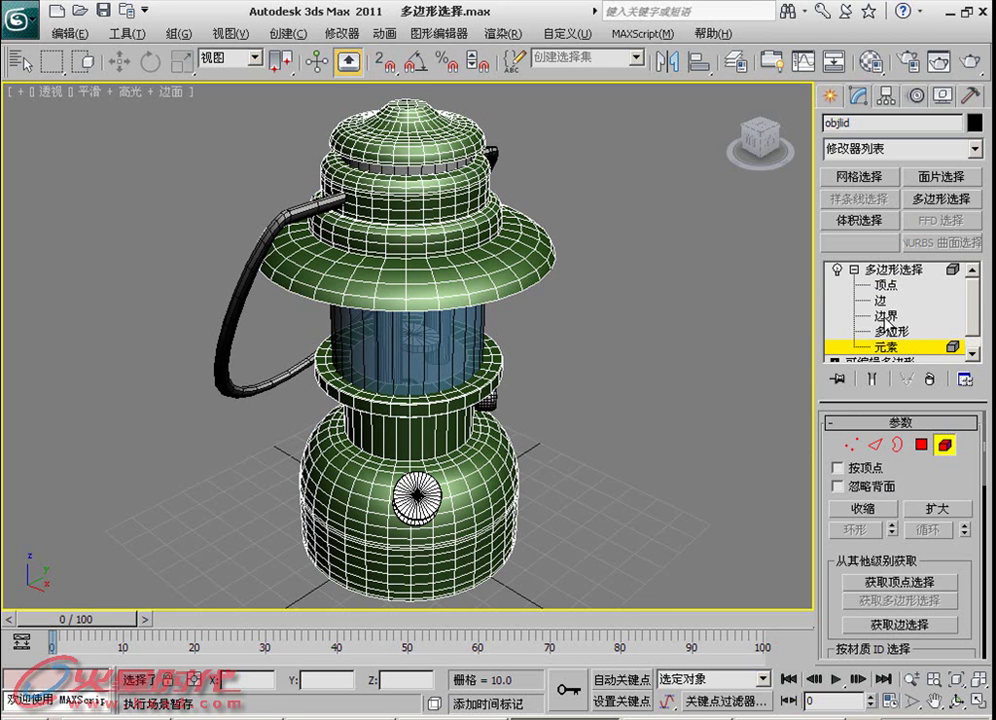
Remove the Poly Select modifier from the lantern's stack.
left_click(886, 316)
middle_click_drag(595, 367, 555, 272)
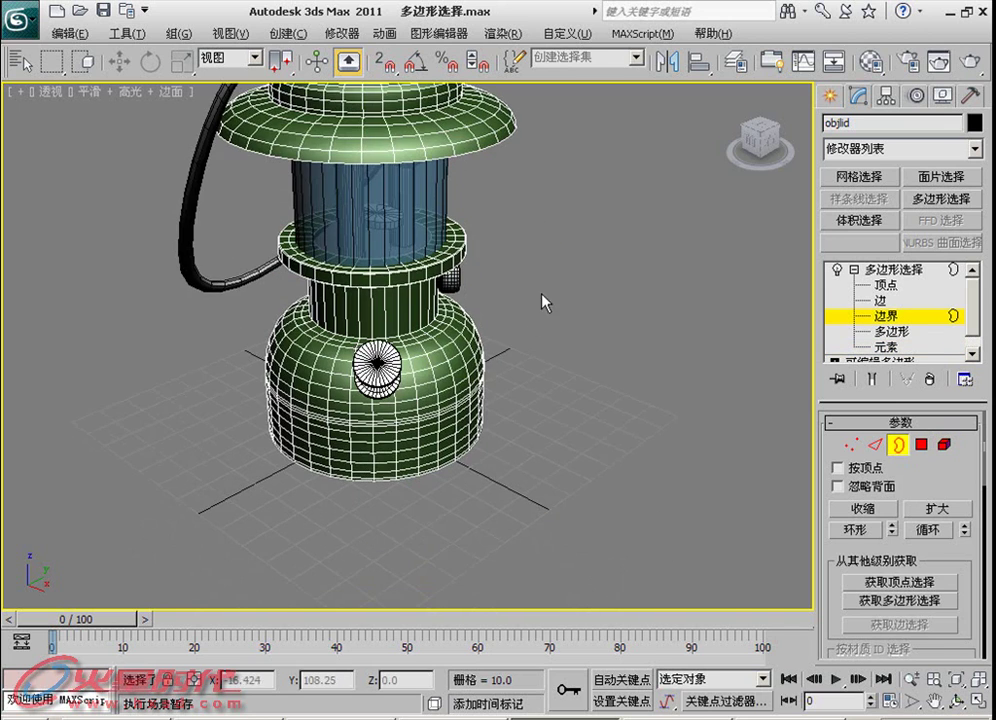
scroll(485, 345, "up", 2)
scroll(487, 345, "up", 2)
middle_click_drag(487, 345, 442, 329, "alt")
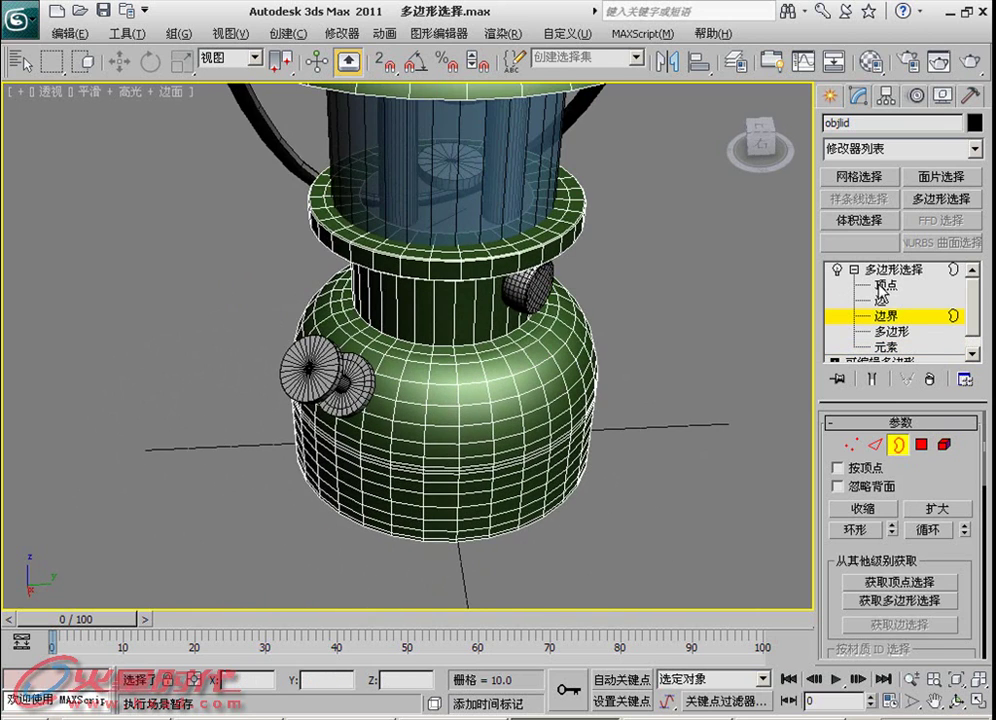
left_click(893, 269)
left_click(929, 379)
middle_click_drag(555, 372, 465, 360)
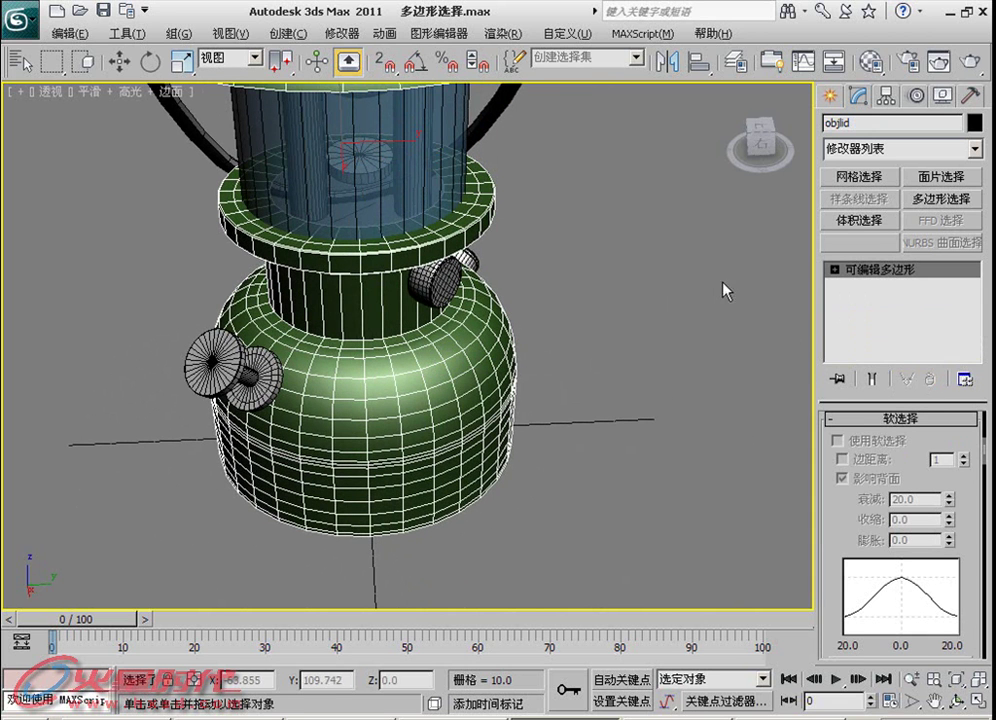
At Editable Poly Polygon level, delete three lower-body polygons to cut holes in the lantern.
left_click(833, 269)
left_click(870, 331)
middle_click_drag(446, 436, 411, 445)
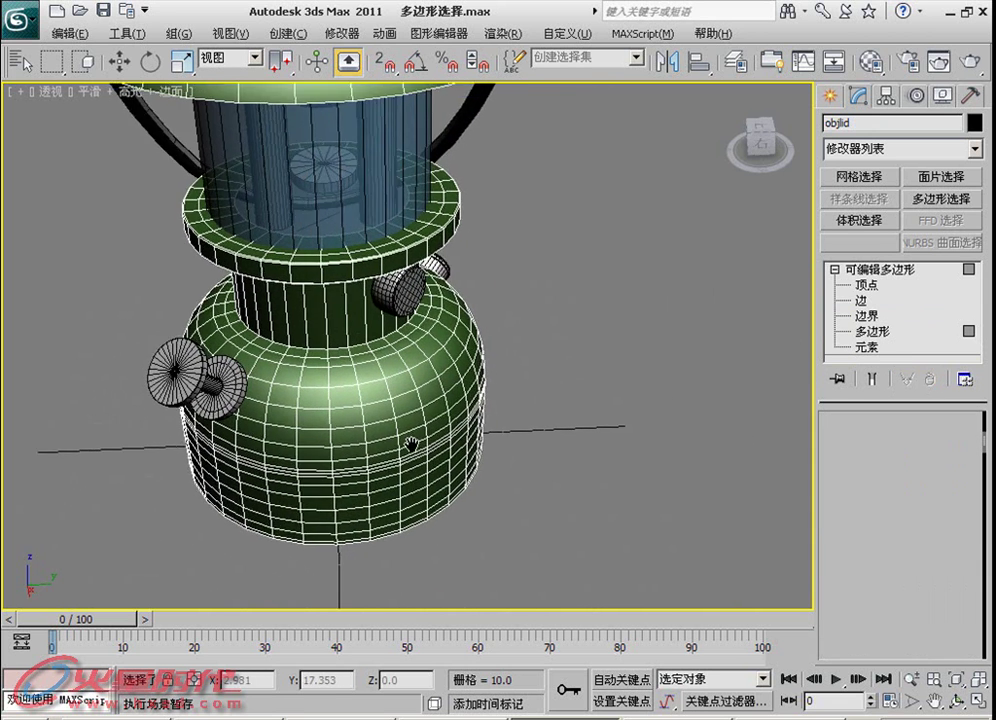
scroll(411, 445, "up", 3)
left_click(255, 462)
key("Delete")
left_click(400, 445)
key("Delete")
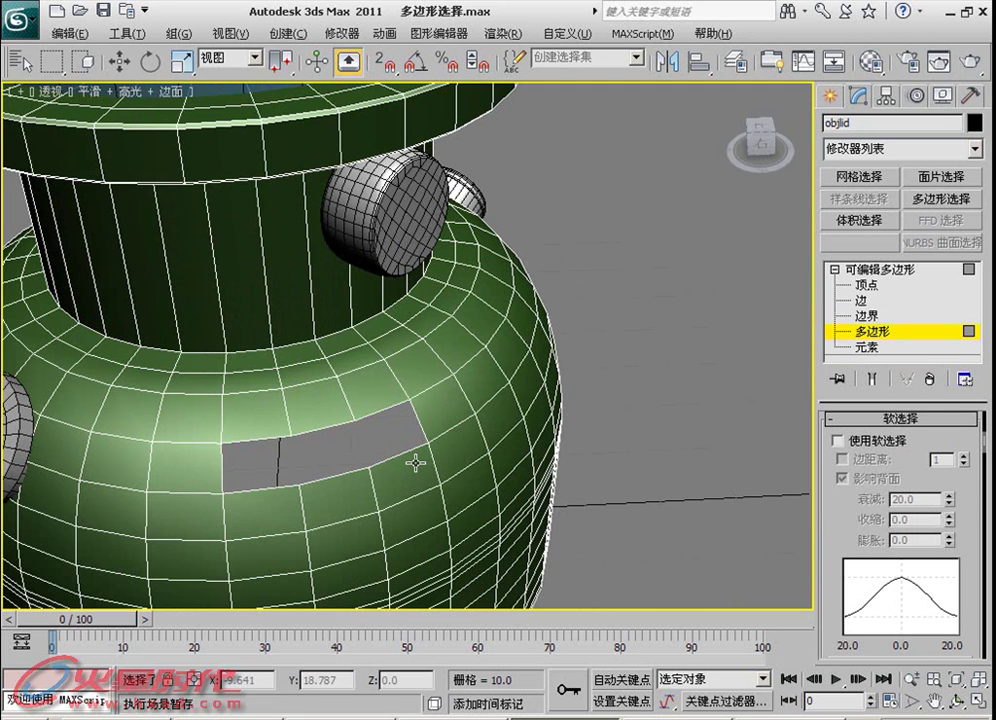
scroll(415, 462, "down", 2)
left_click(400, 478)
key("Delete")
scroll(378, 500, "down", 2)
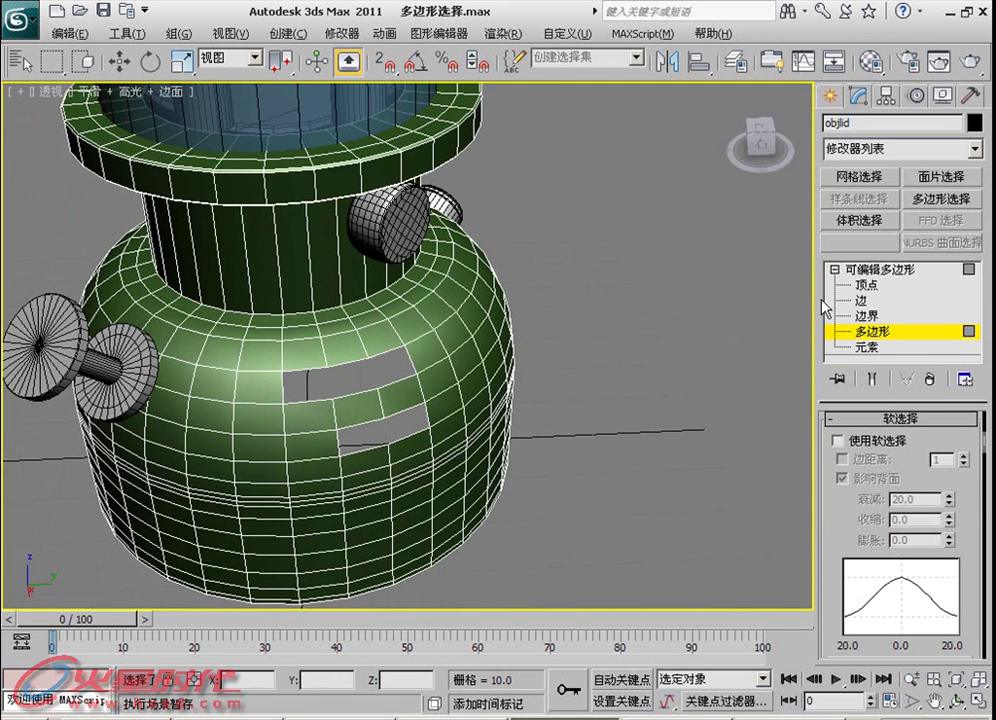
Leave Polygon level and add a new Poly Select modifier on top.
left_click(878, 269)
left_click(889, 198)
middle_click_drag(680, 385, 730, 385)
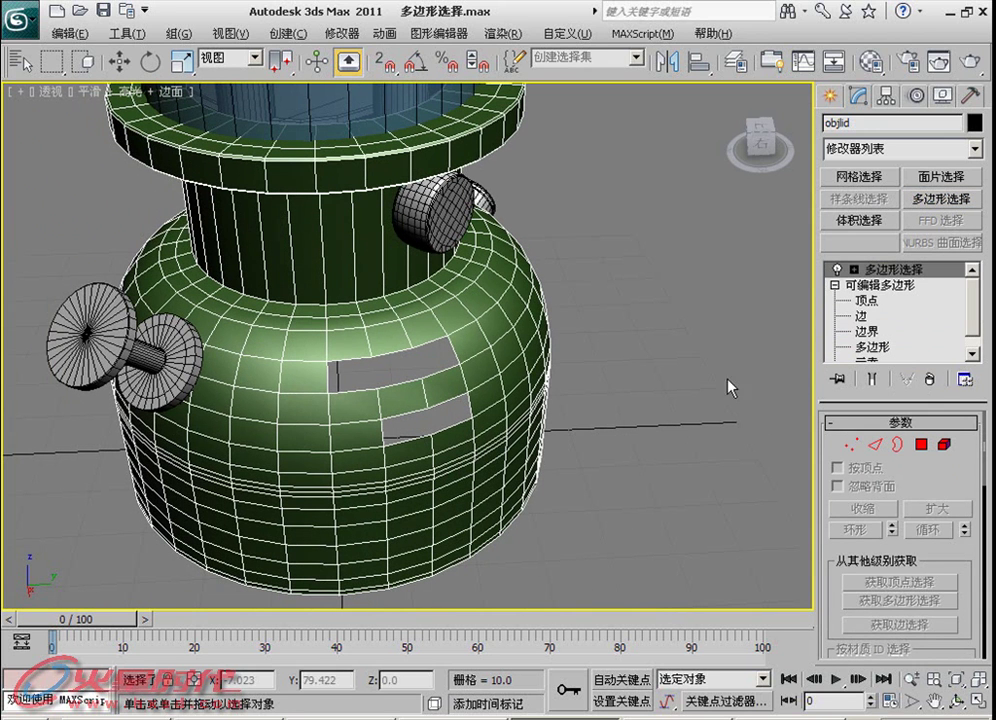
At Border level, select both hole outlines with Ctrl+A and orbit around to inspect them.
left_click(900, 450)
scroll(566, 355, "down", 3)
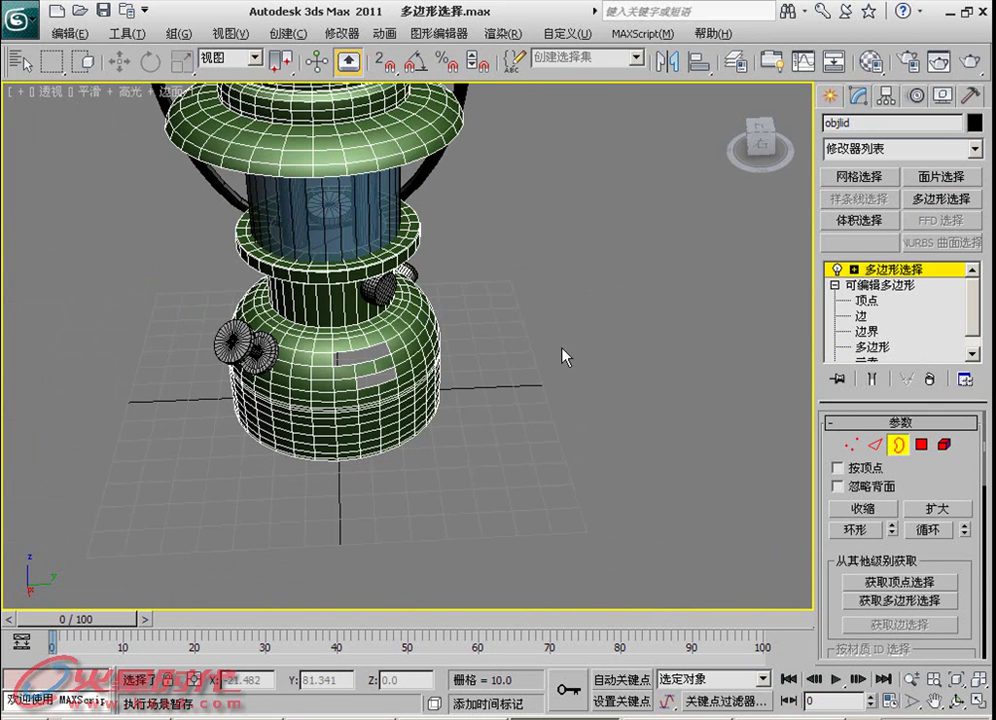
key("ctrl+a")
scroll(246, 448, "up", 5)
middle_click_drag(246, 448, 392, 370)
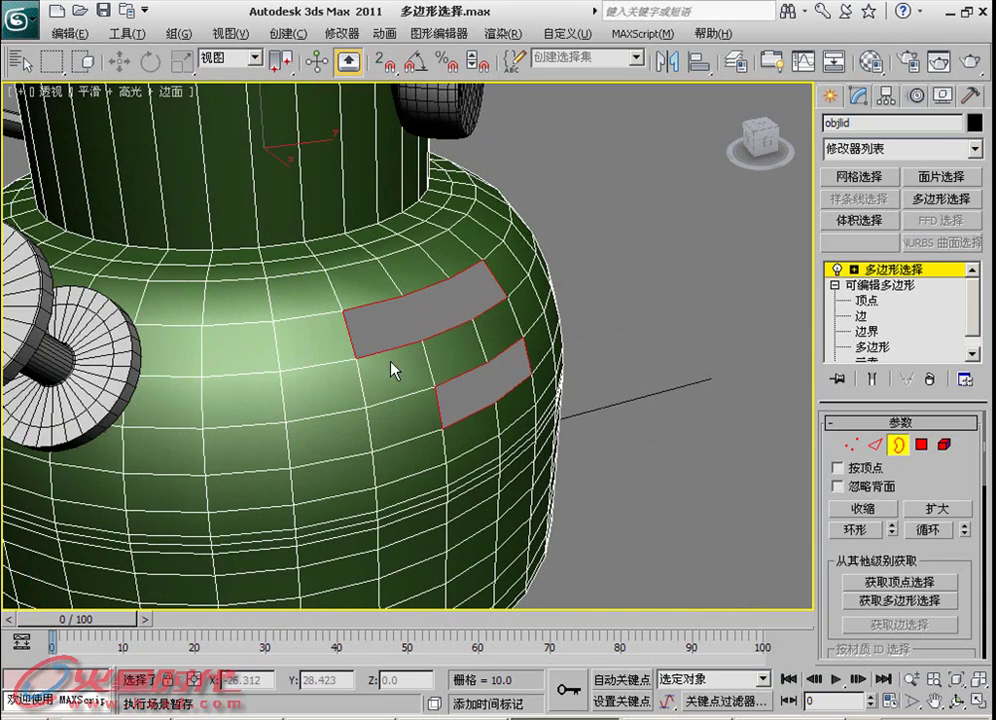
mouse_move(390, 348)
middle_mouse_down("alt")
mouse_move(393, 373)
mouse_move(356, 340)
mouse_move(231, 329)
mouse_move(422, 344)
mouse_move(371, 362)
mouse_move(380, 388)
middle_mouse_up("alt")
scroll(371, 362, "down", 2)
left_click_drag(869, 475, 880, 430)
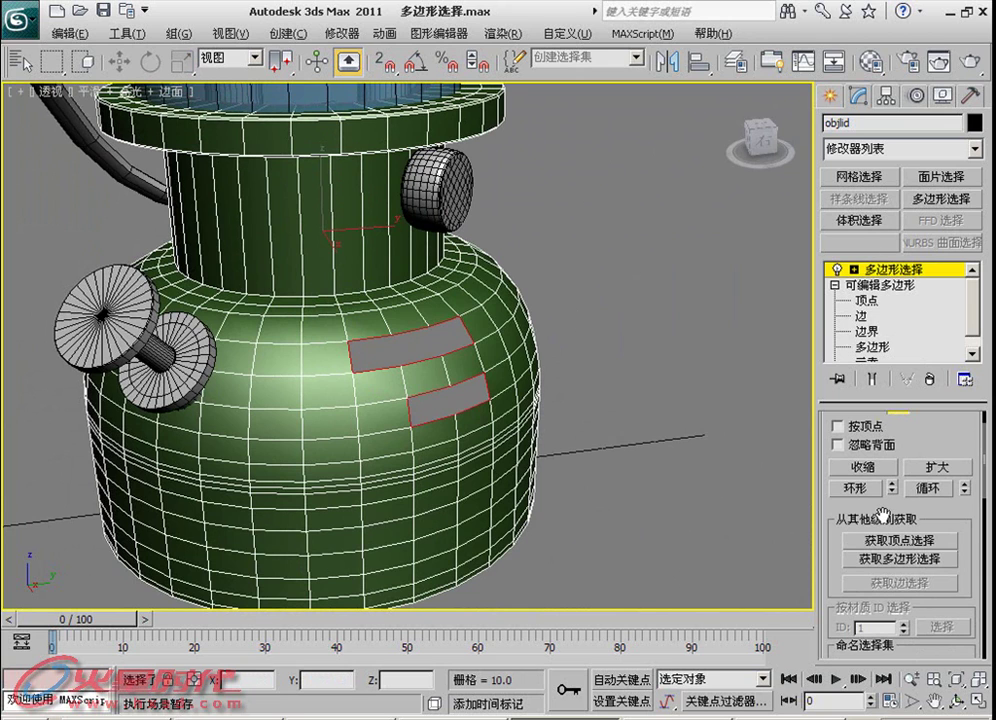
mouse_move(697, 515)
middle_mouse_down("alt")
mouse_move(378, 522)
mouse_move(735, 516)
middle_mouse_up("alt")
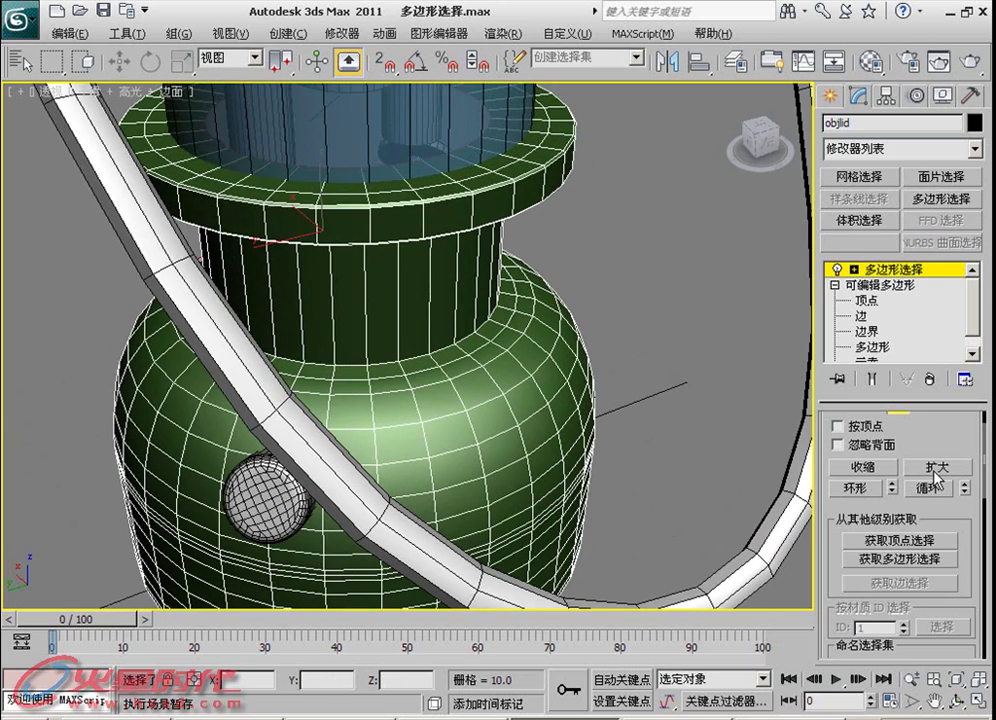
mouse_move(720, 485)
middle_mouse_down("alt")
mouse_move(634, 489)
mouse_move(607, 413)
middle_mouse_up("alt")
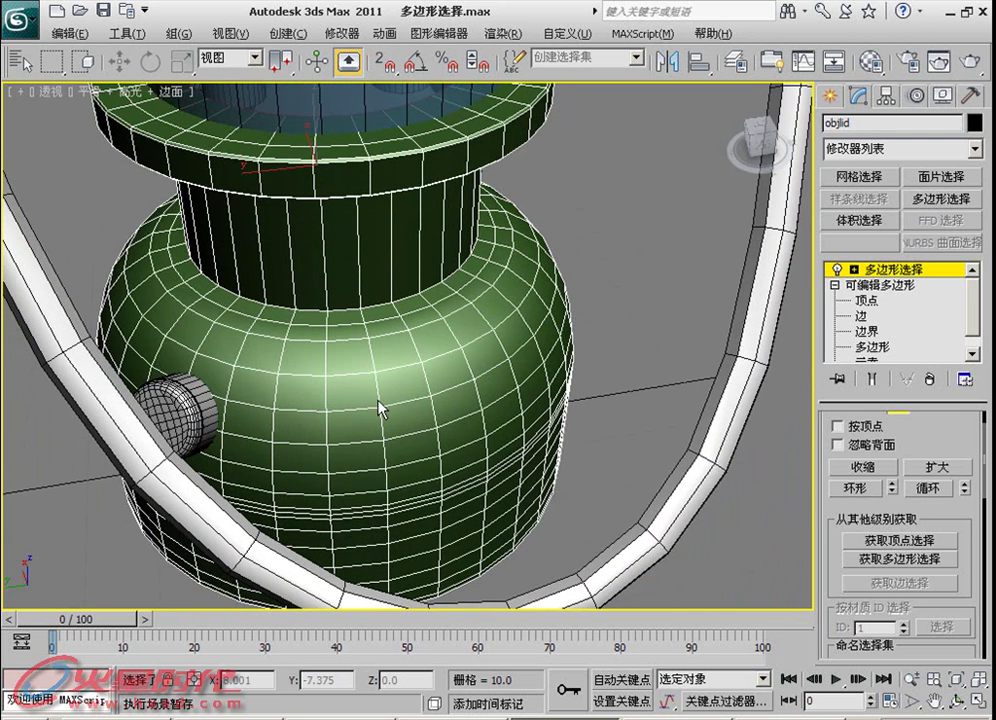
At Polygon level, select one body polygon, Grow it twice, then Shrink back to one.
left_click(853, 270)
left_click(870, 315)
left_click(875, 331)
left_click(447, 385)
middle_click_drag(447, 385, 470, 400, "alt")
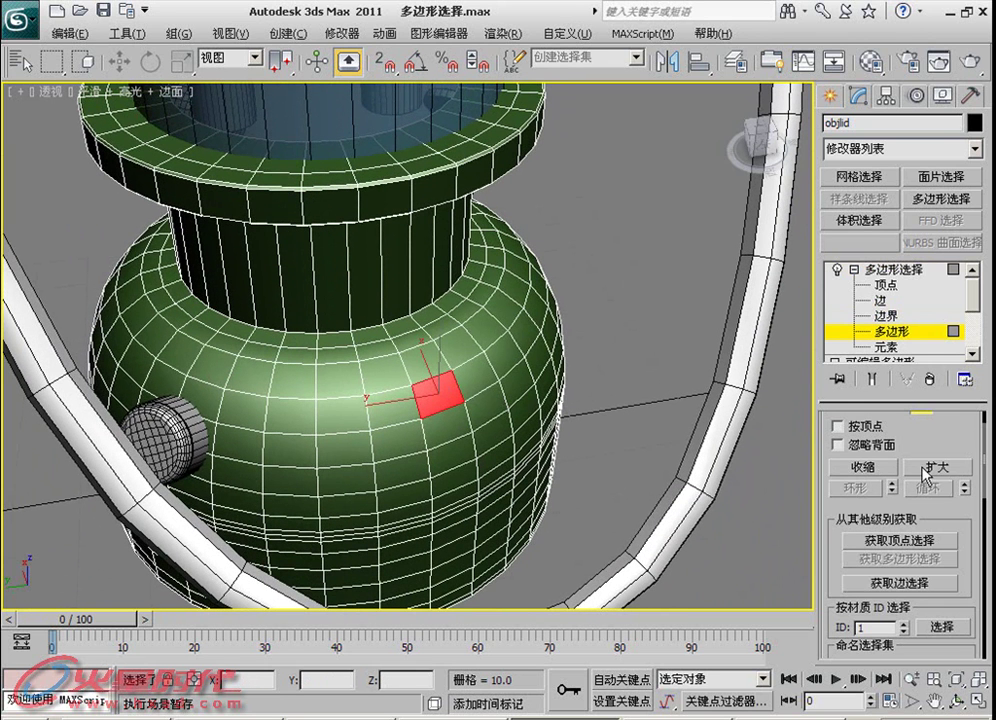
left_click(937, 466)
left_click(937, 466)
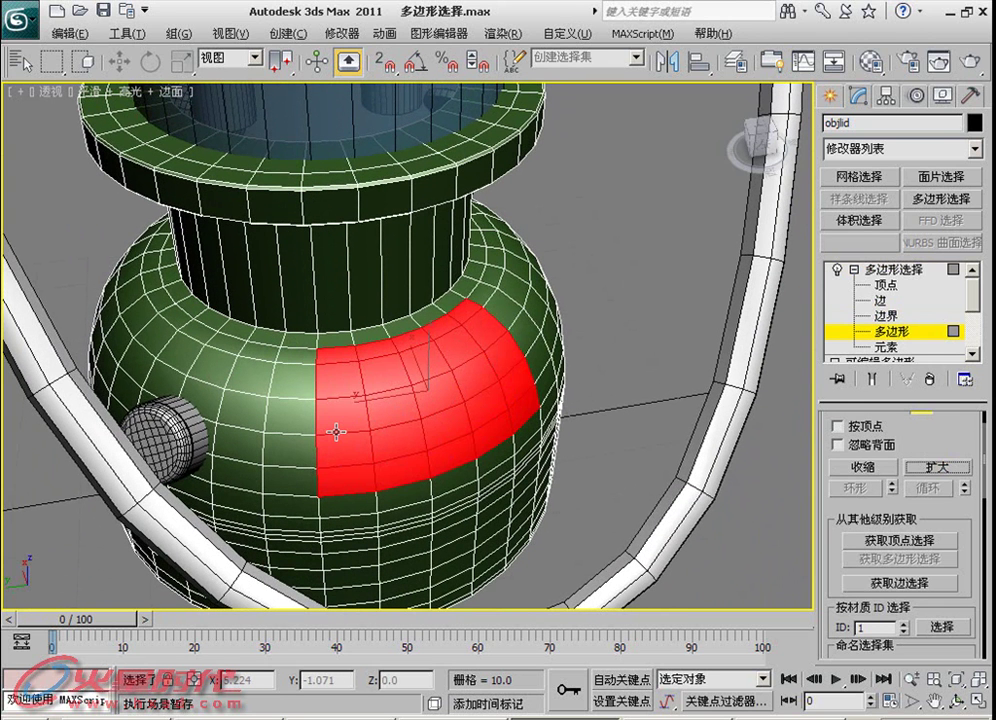
left_click(862, 468)
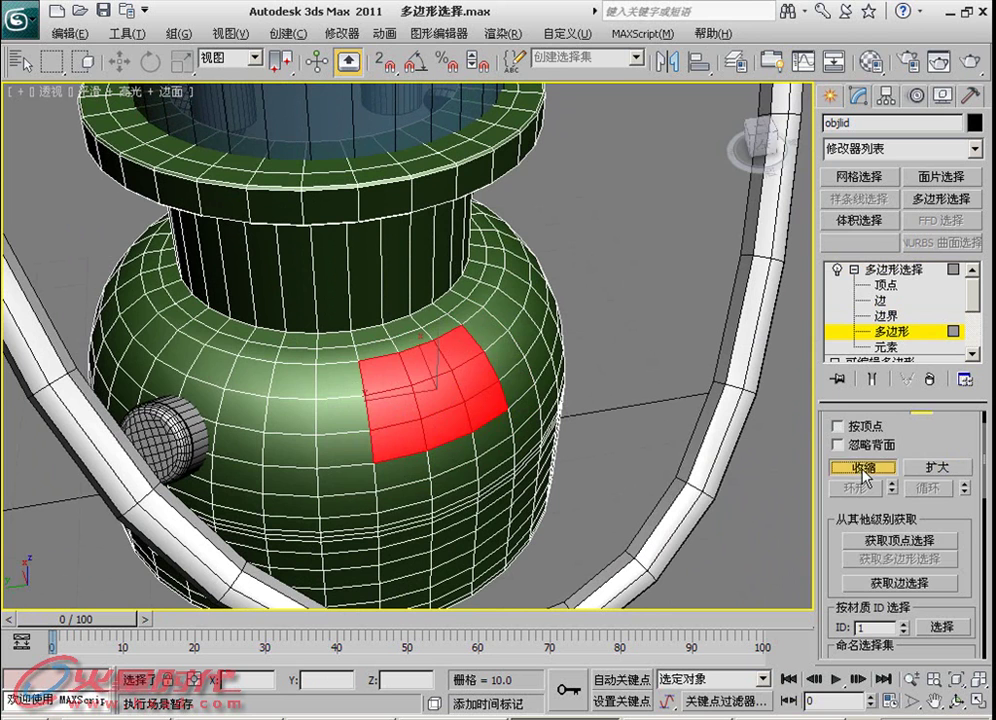
left_click(862, 468)
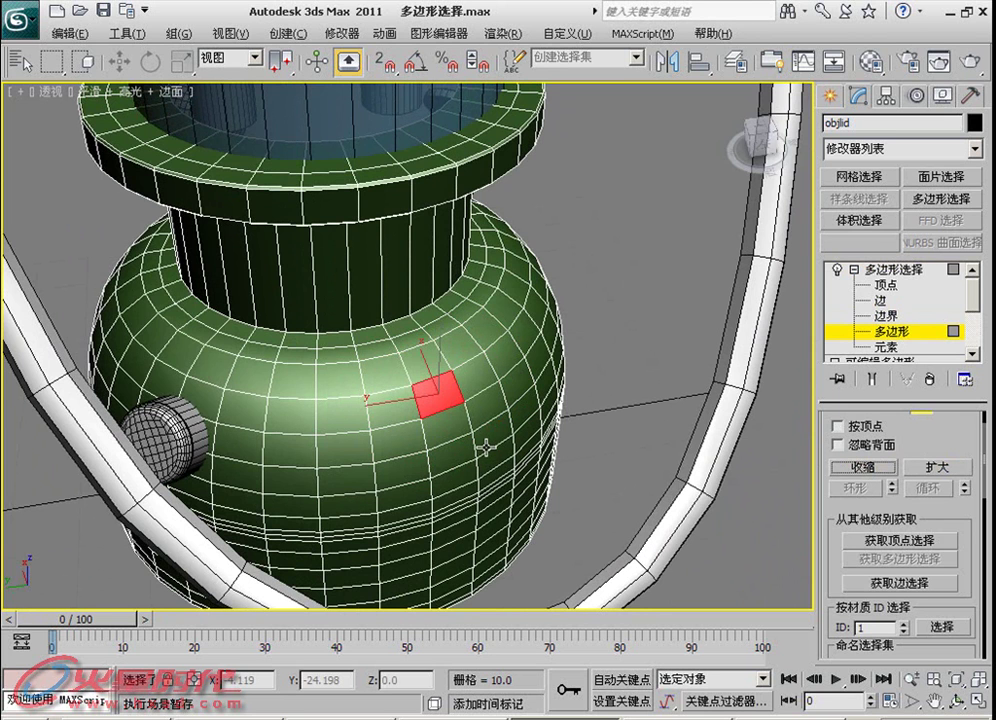
Grow the single polygon into a larger patch again, then Shrink it back to one polygon.
left_click(935, 470)
left_click(935, 468)
left_click(935, 468)
left_click(862, 468)
left_click(862, 468)
left_click(862, 468)
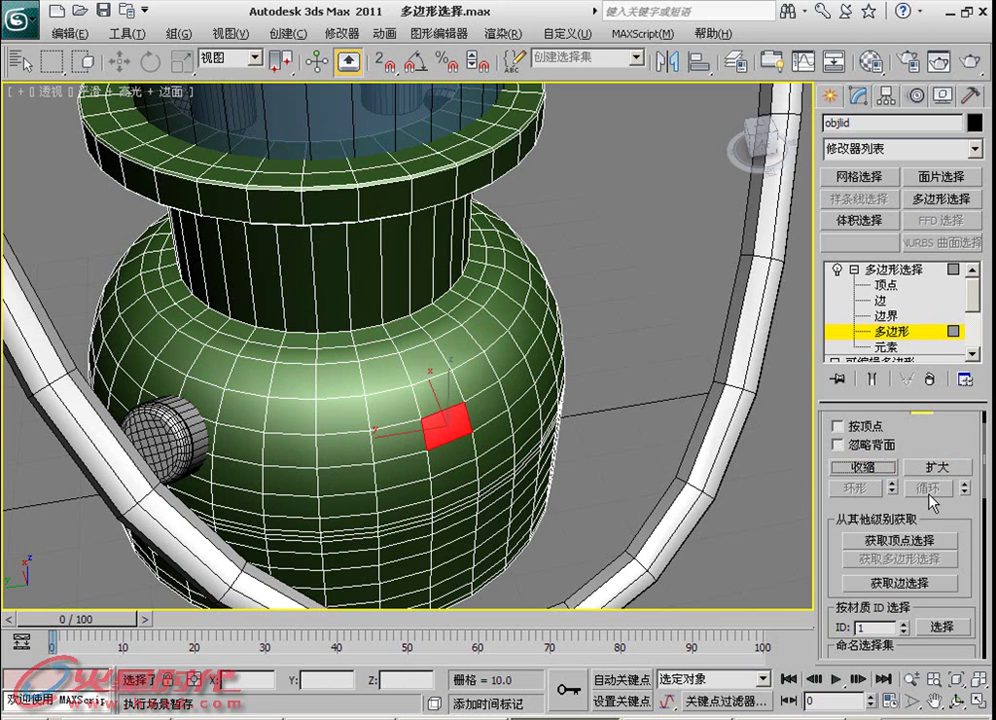
mouse_move(727, 482)
middle_mouse_down("alt")
mouse_move(453, 490)
mouse_move(538, 422)
middle_mouse_up("alt")
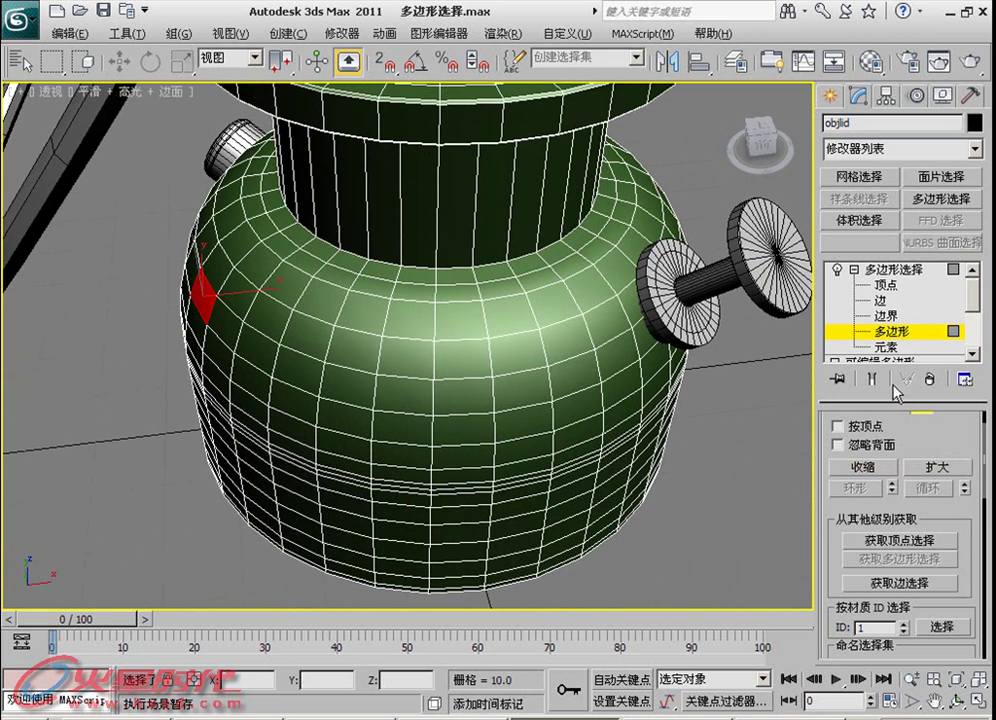
At Edge level, select a single pot edge and extend it into its full Loop.
key("2")
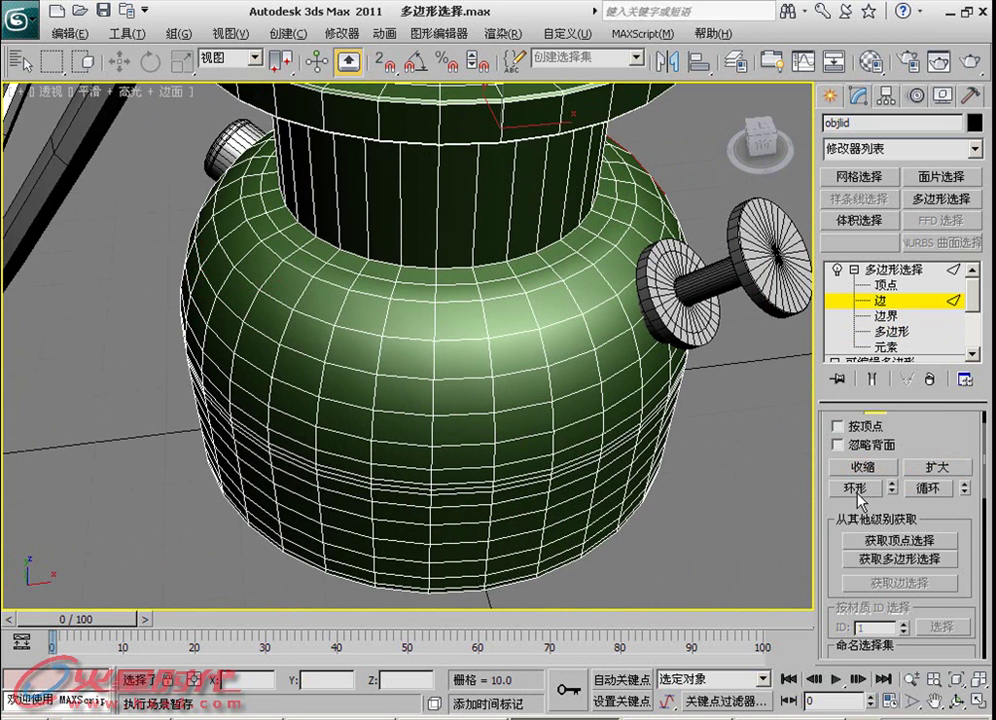
middle_click_drag(470, 410, 768, 562, "alt")
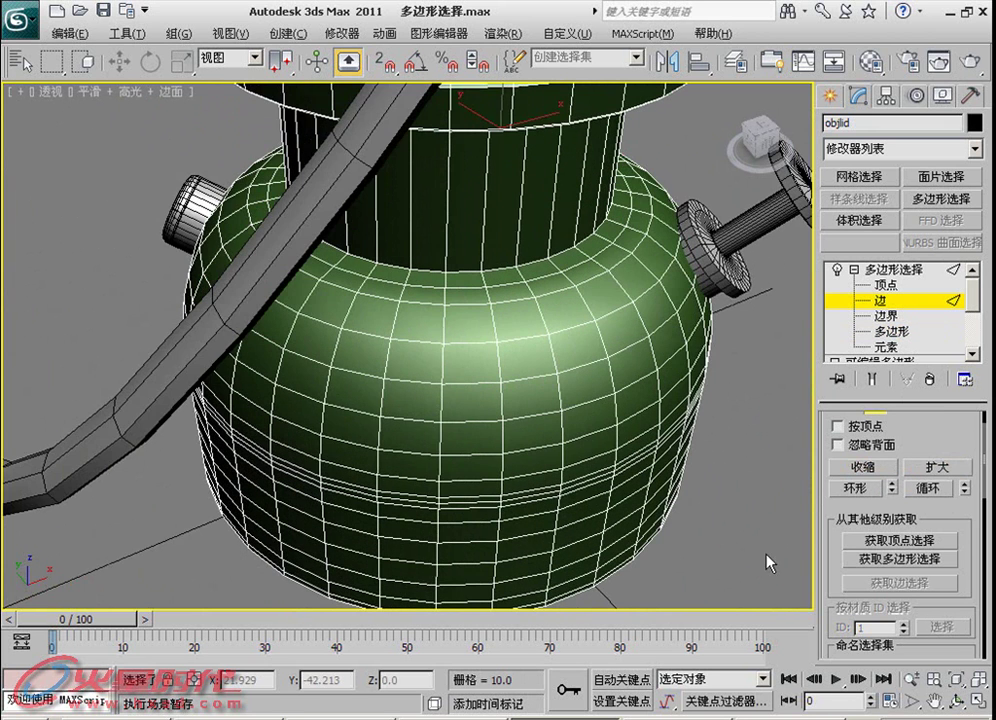
key("shift+z")
key("shift+z")
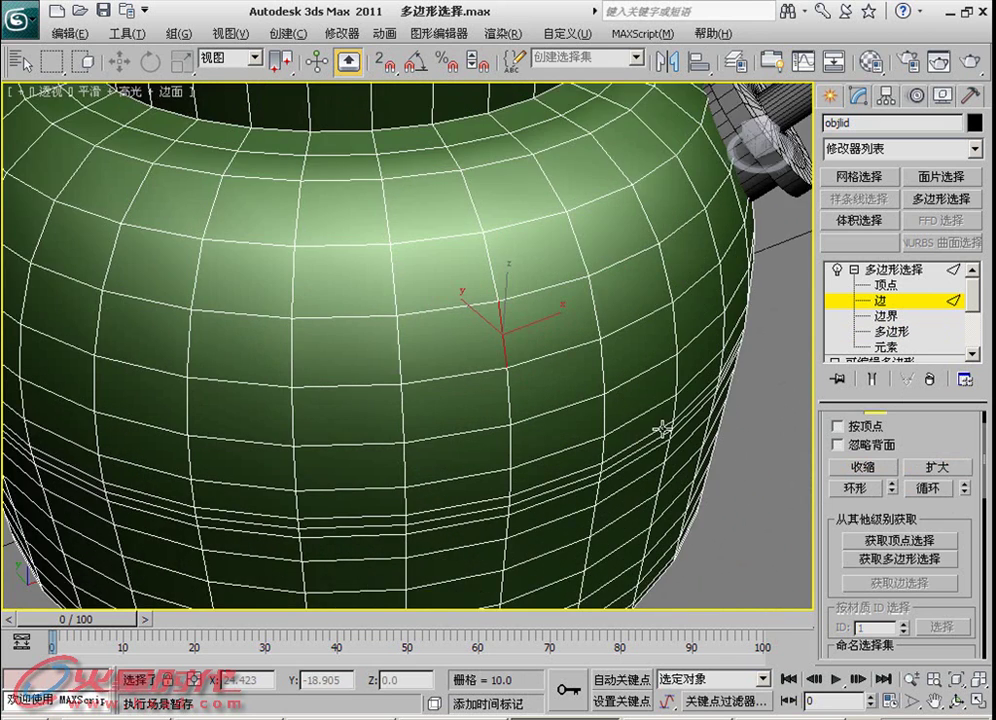
key("shift+z")
left_click(843, 488)
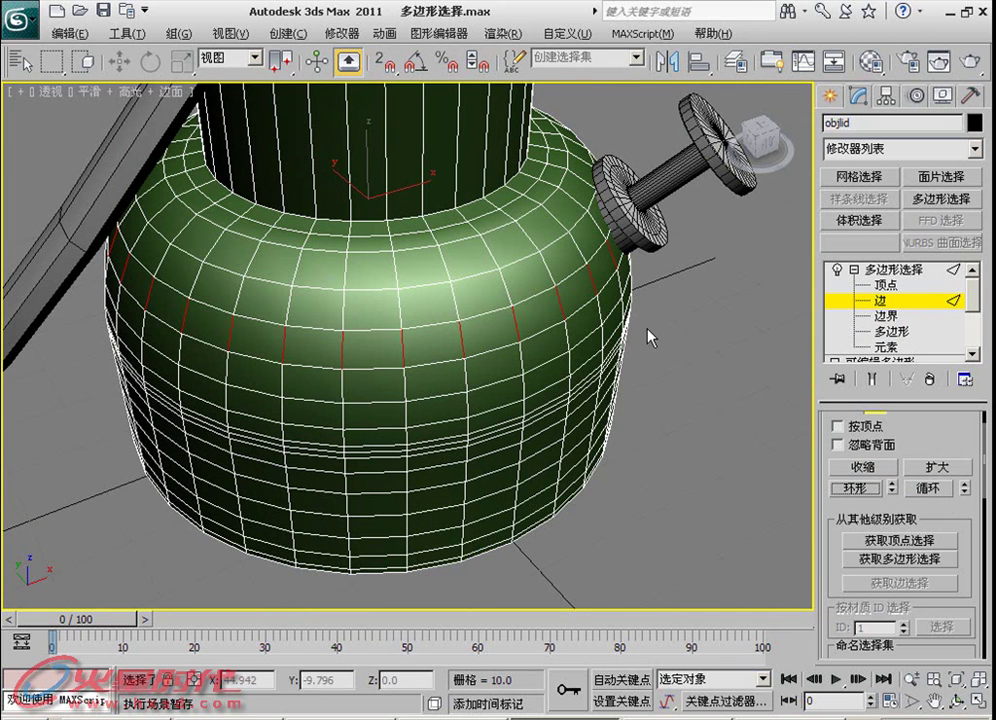
left_click(456, 339)
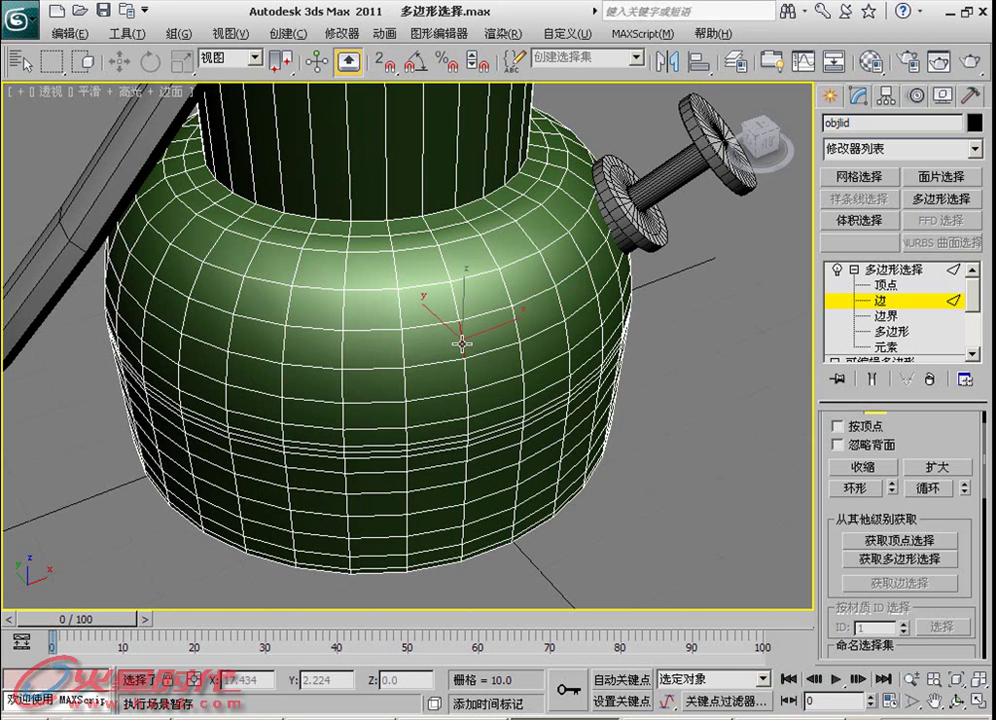
left_click(920, 488)
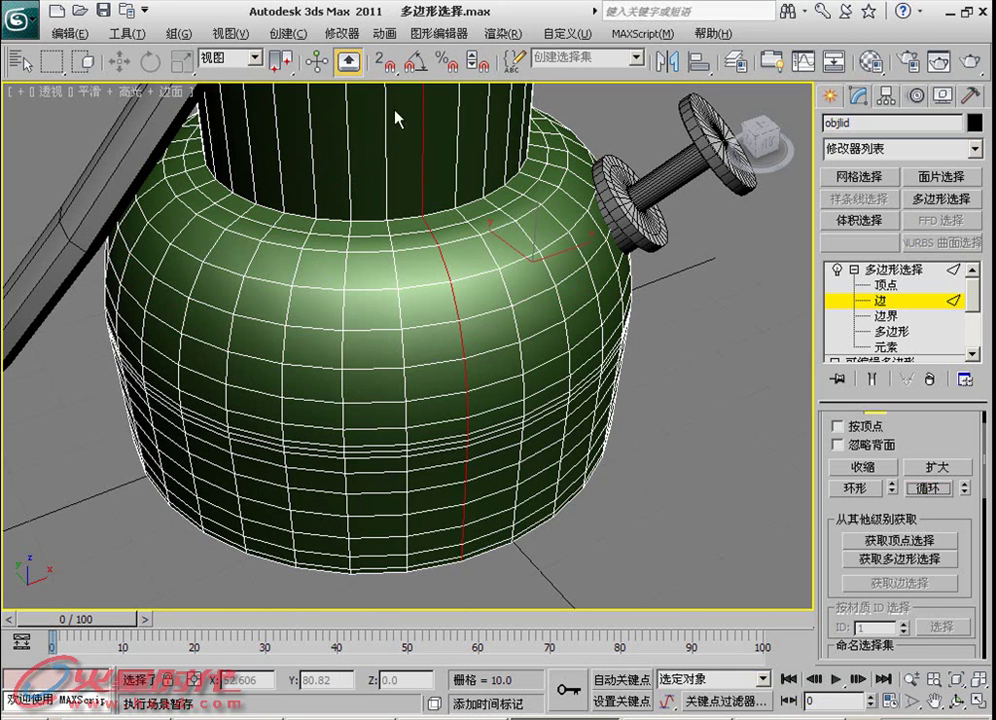
left_click(492, 367)
Expand a pot edge into a Ring, then shift the ring up and down the pot.
left_click(459, 341)
left_click(855, 488)
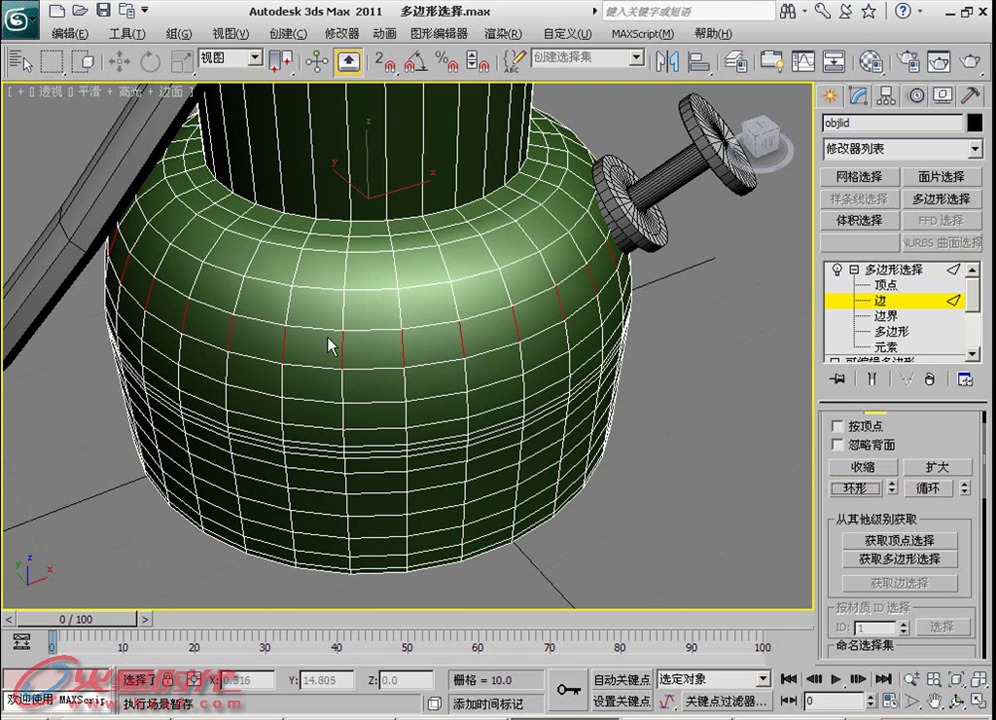
left_click(965, 485)
left_click(965, 485)
left_click(966, 493)
left_click(966, 493)
left_click(966, 493)
left_click(966, 493)
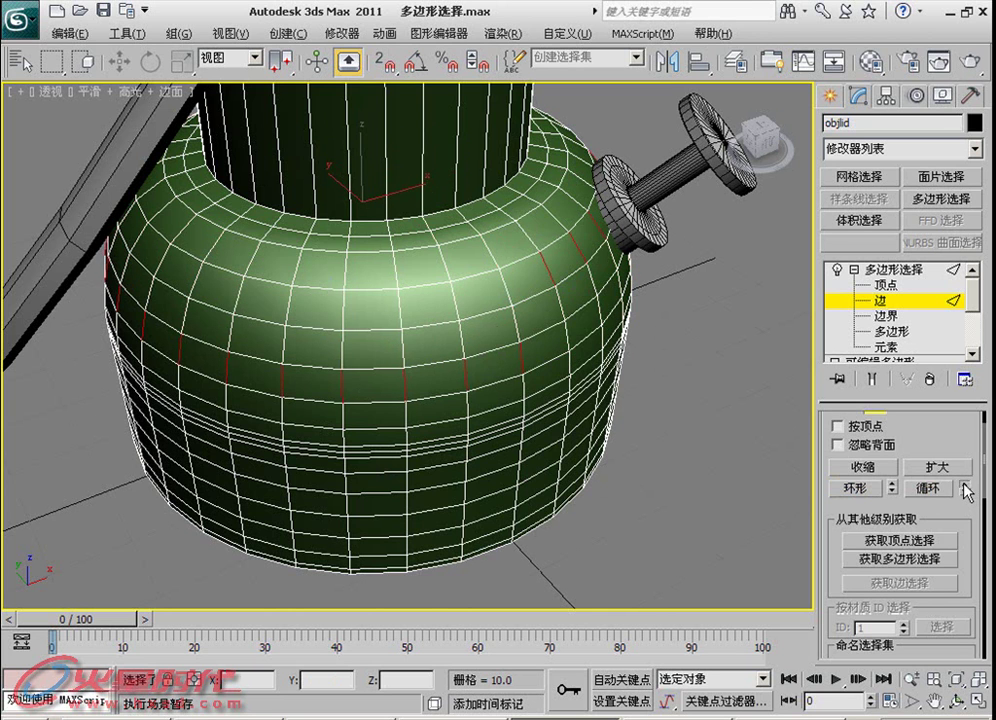
Select a single pot edge and step it up its loop four times, then down twice.
left_click(463, 341)
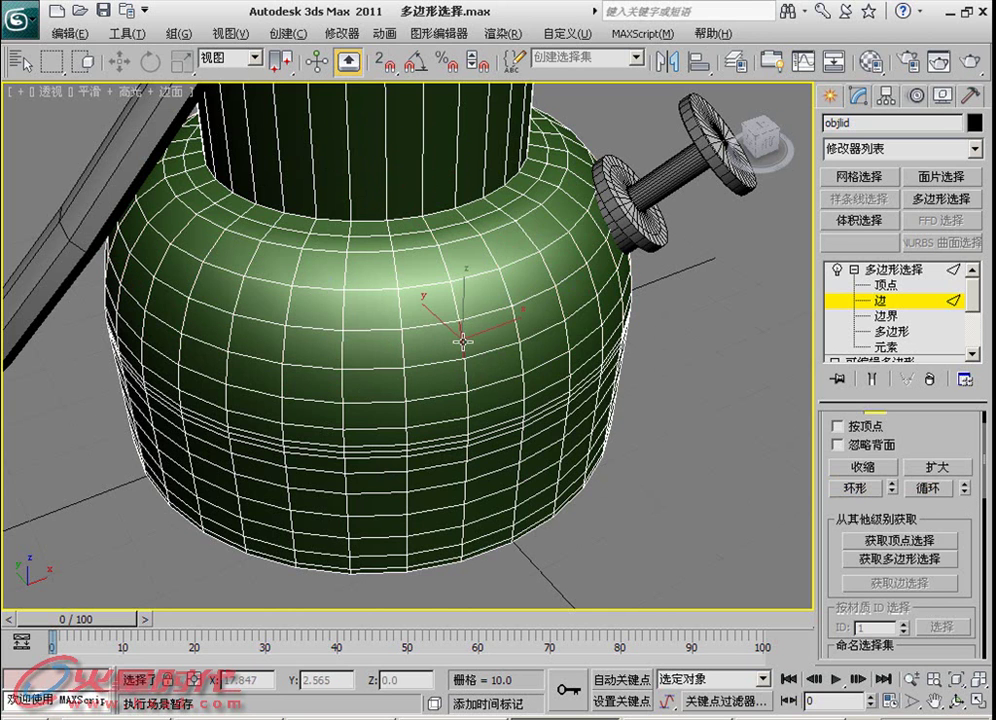
left_click(967, 487)
left_click(967, 487)
left_click(967, 487)
left_click(967, 487)
left_click(967, 492)
left_click(967, 492)
Step the selected pot edge up and down its loop repeatedly with the Loop spinner.
mouse_move(400, 306)
middle_mouse_down("alt")
mouse_move(510, 370)
mouse_move(470, 315)
middle_mouse_up("alt")
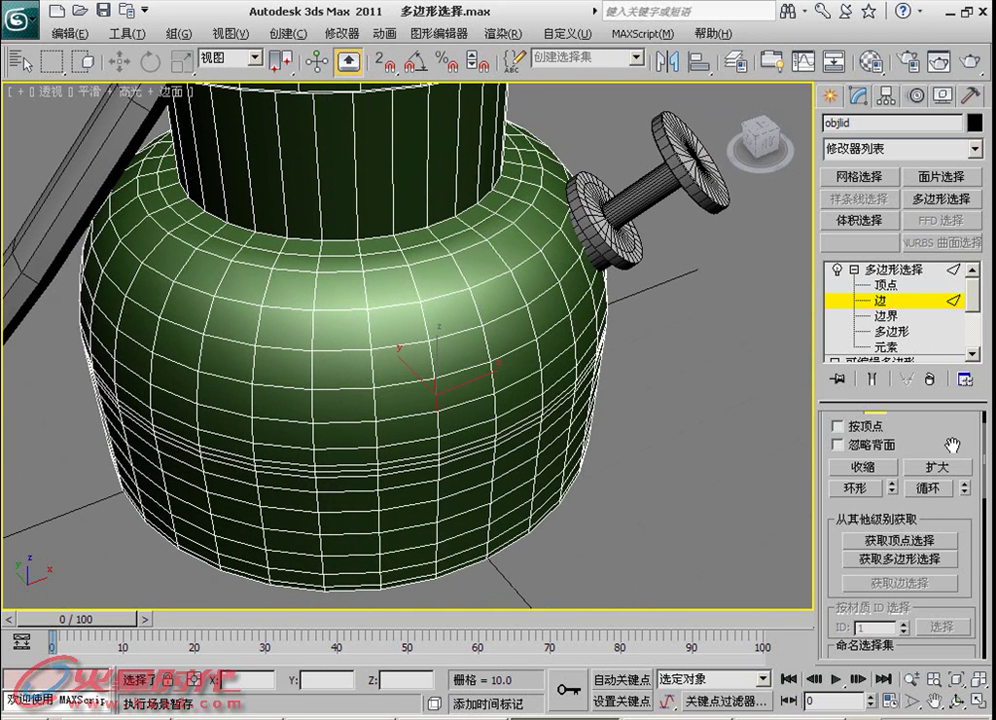
left_click(967, 492)
left_click(967, 492)
left_click(967, 492)
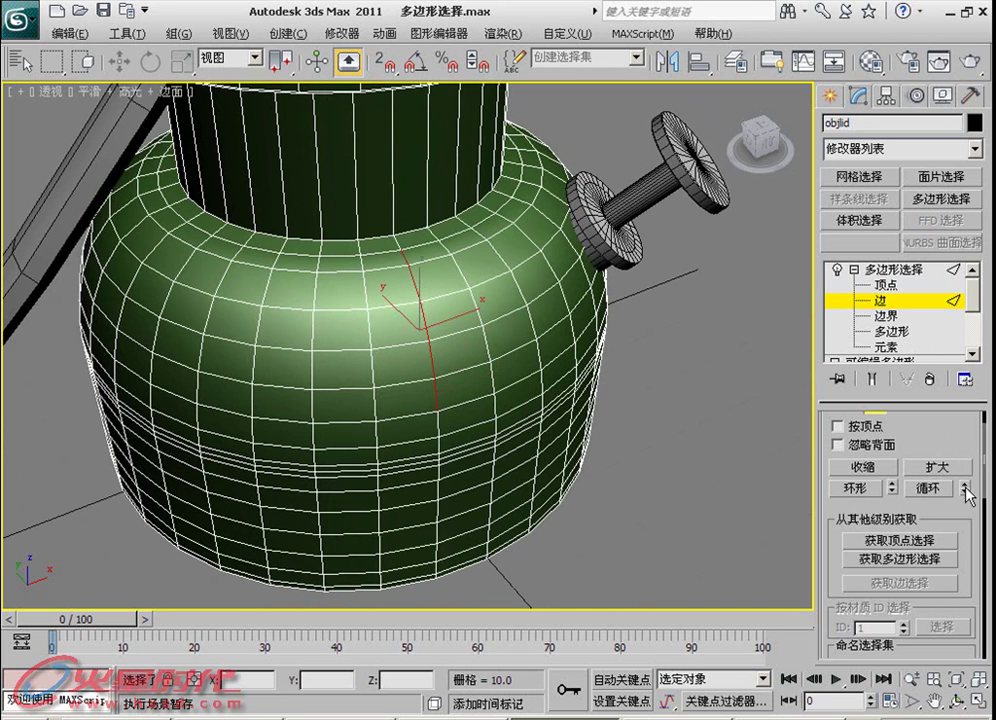
left_click(967, 492)
left_click(967, 492)
left_click(967, 492)
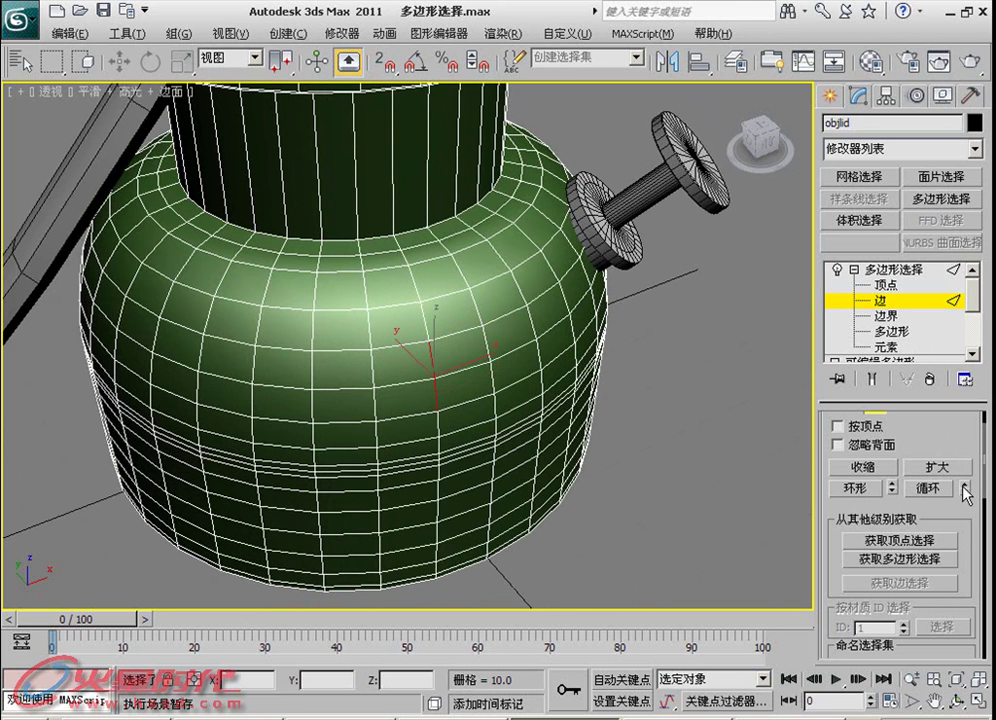
left_click(967, 490)
left_click(967, 490)
left_click(967, 490)
left_click(967, 497)
left_click(967, 497)
left_click(967, 497)
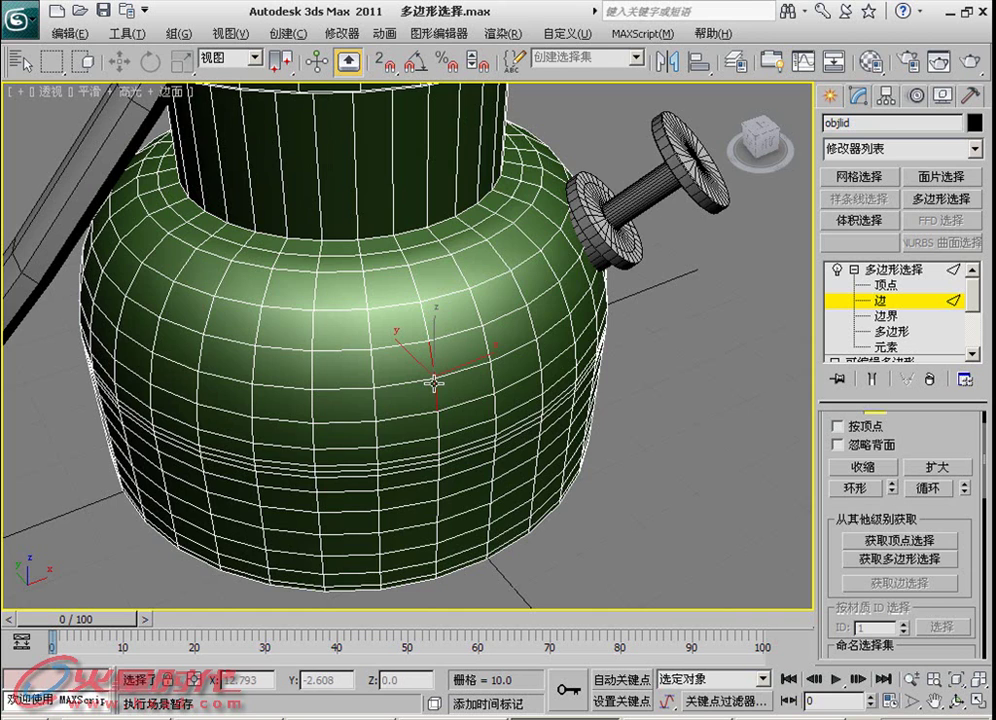
Shift the edge selection onto neighbouring parallel edges with the Ring spinner.
middle_click_drag(433, 381, 456, 382, "alt")
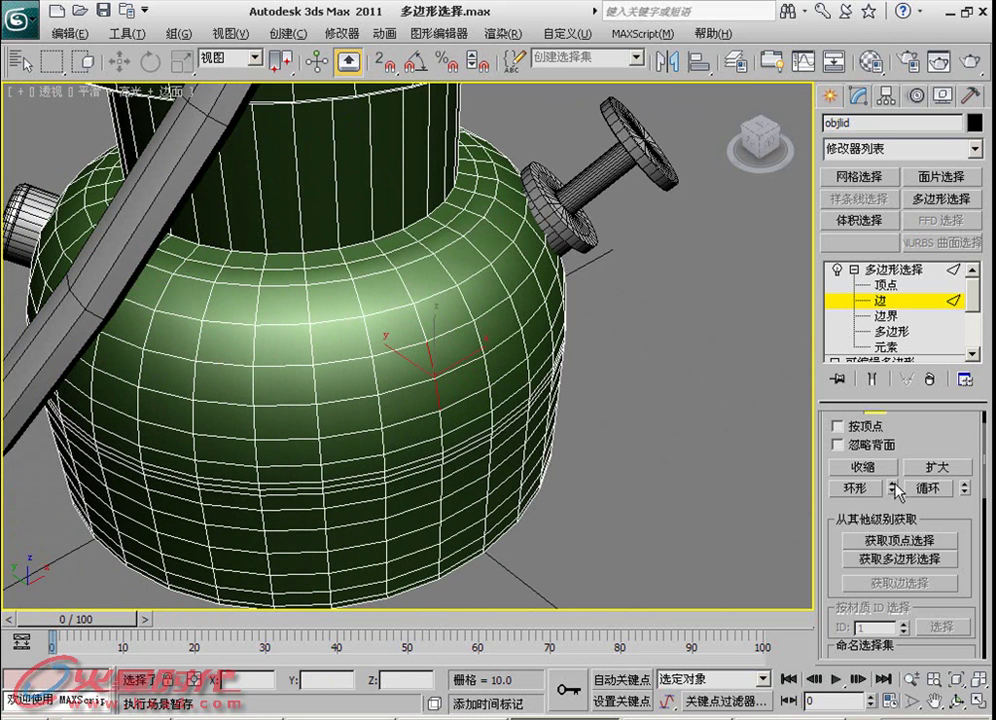
left_click(894, 485)
left_click(894, 485)
left_click(892, 480)
Run Select Open Edges, then switch Poly Select to Border and then Polygon level.
scroll(880, 490, "down", 1)
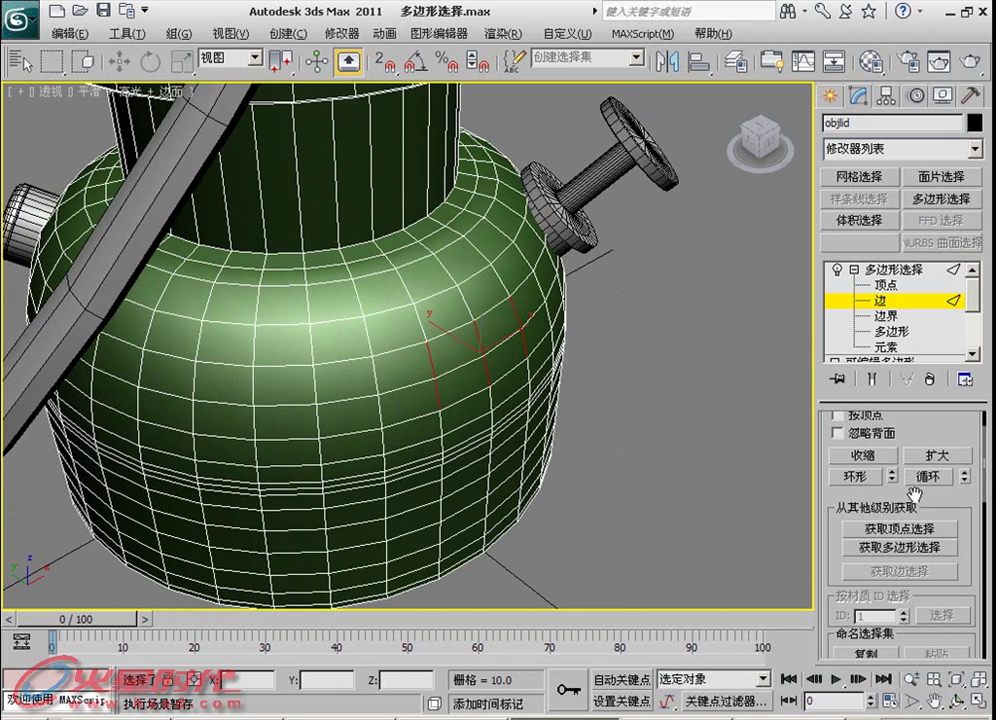
scroll(865, 485, "down", 1)
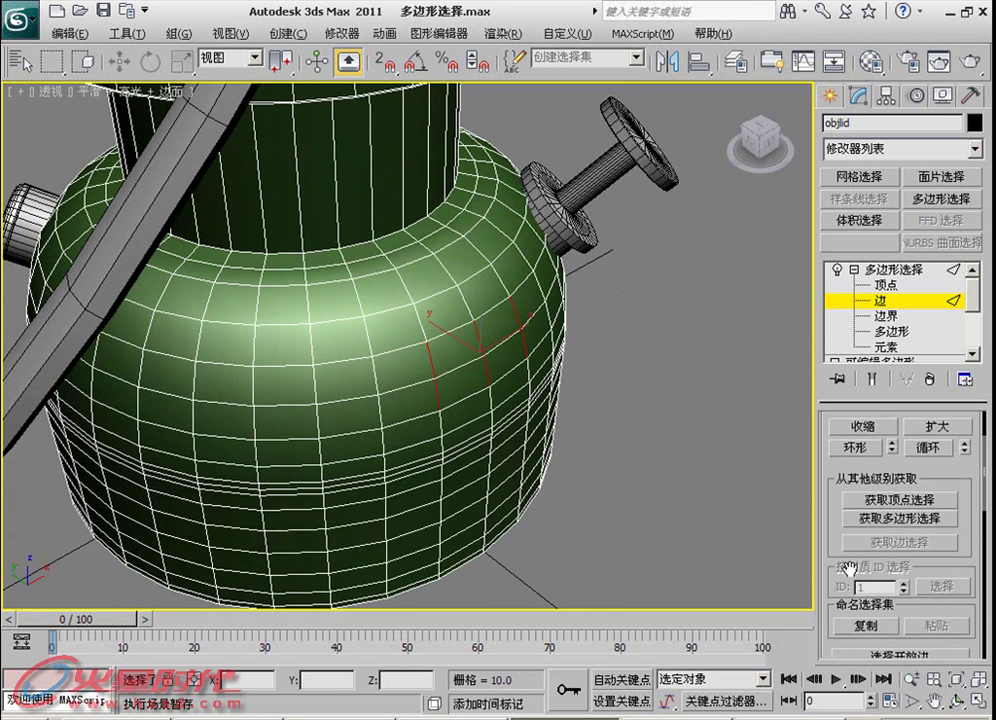
scroll(935, 512, "down", 2)
scroll(929, 516, "down", 1)
scroll(876, 492, "down", 2)
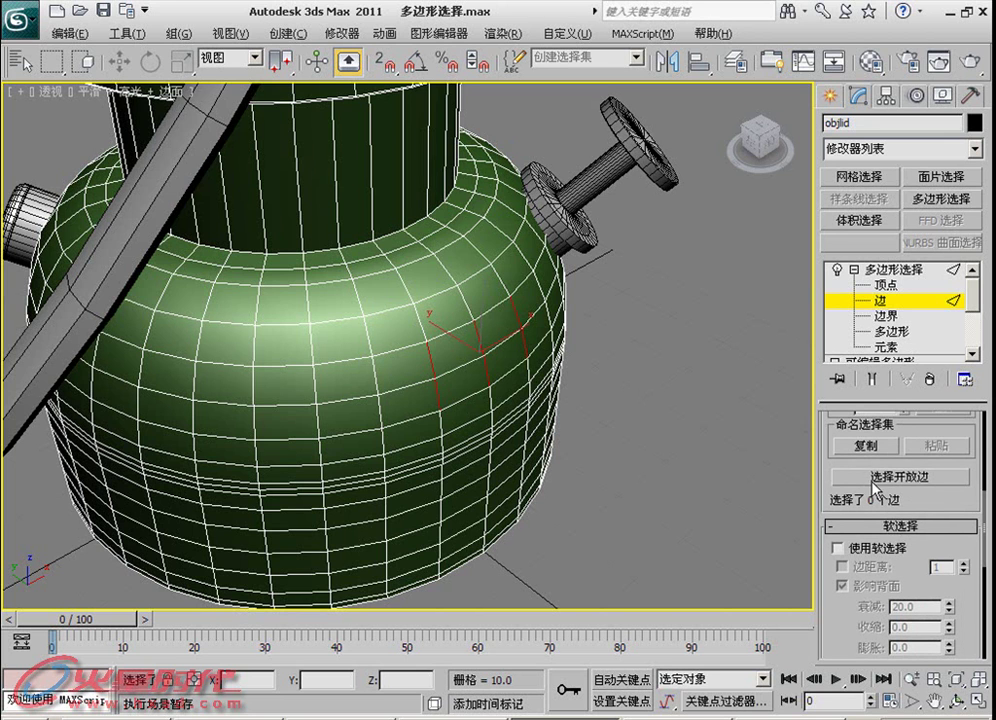
left_click(886, 316)
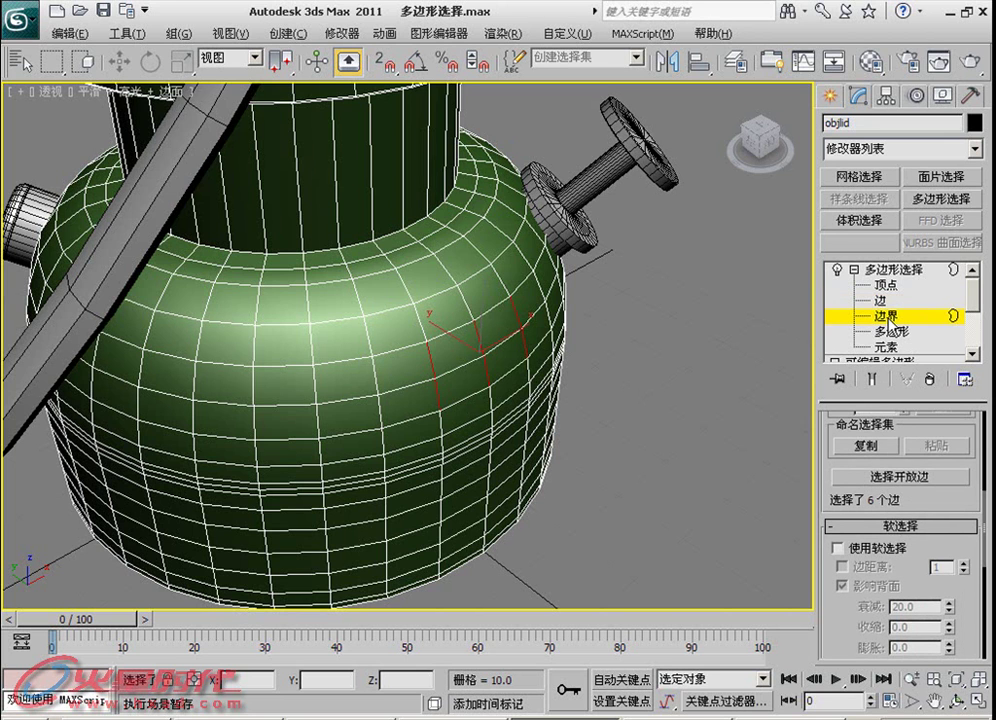
middle_click_drag(511, 383, 698, 388, "alt")
mouse_move(522, 411)
middle_mouse_down("alt")
mouse_move(713, 358)
mouse_move(471, 384)
middle_mouse_up("alt")
key("4")
left_click(385, 377)
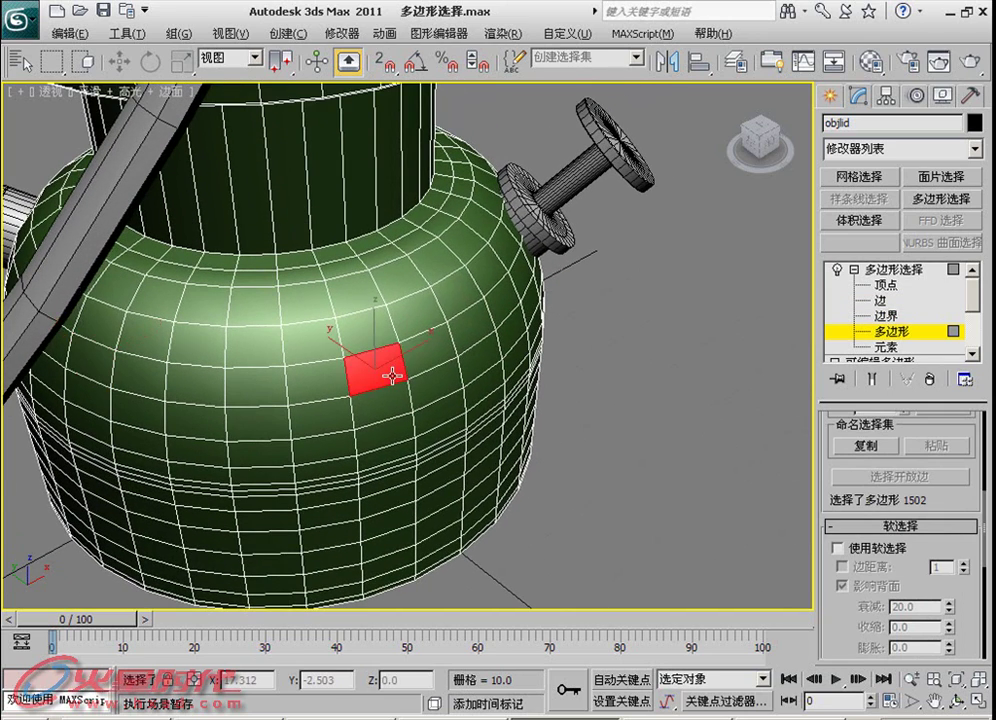
right_click(394, 383)
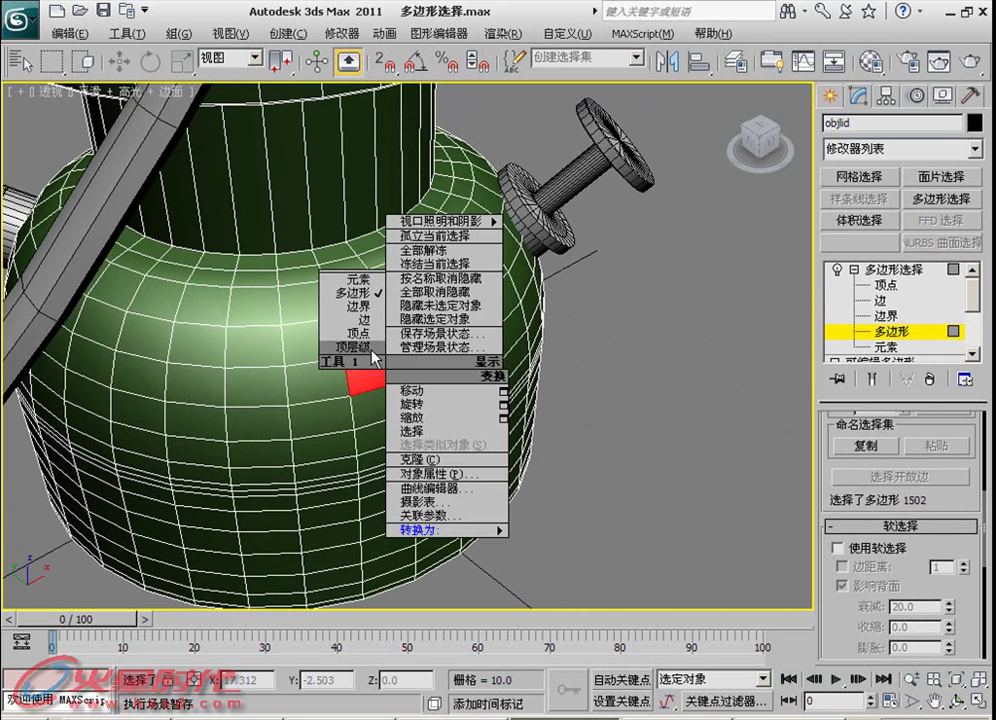
left_click(368, 334)
right_click(368, 334)
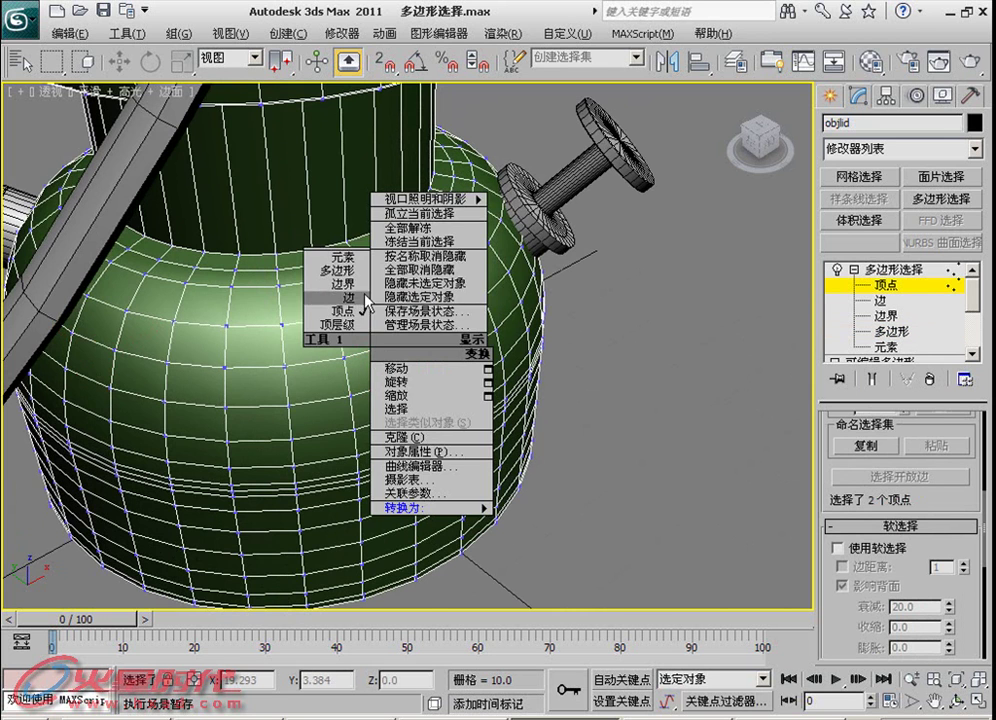
left_click(352, 286)
right_click(398, 378)
left_click(358, 294)
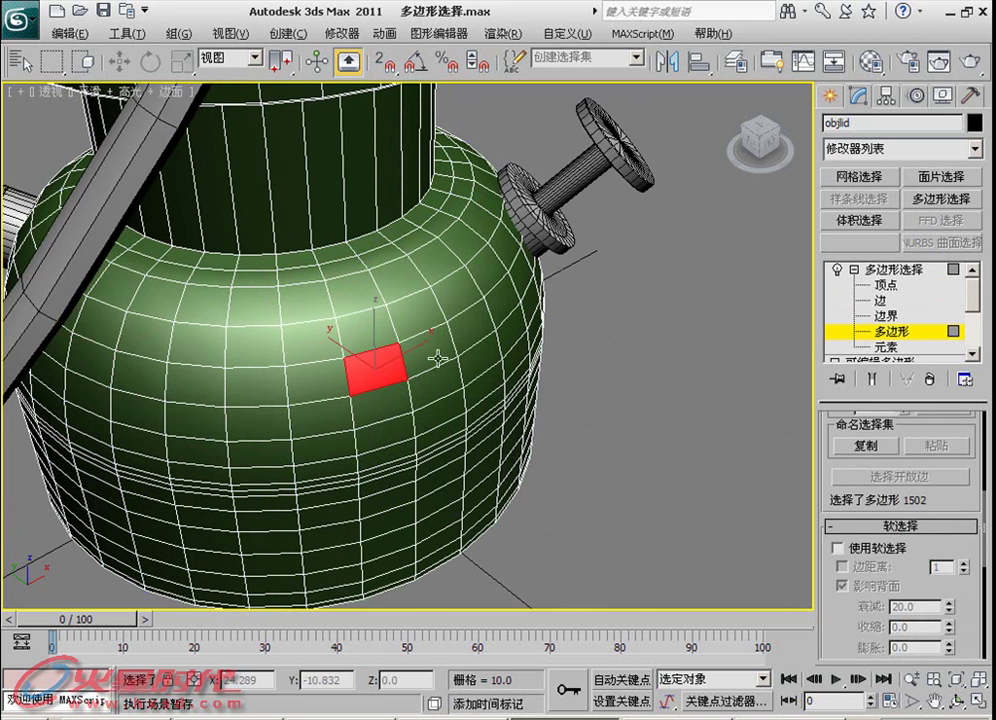
scroll(823, 458, "up", 2)
scroll(830, 450, "down", 5)
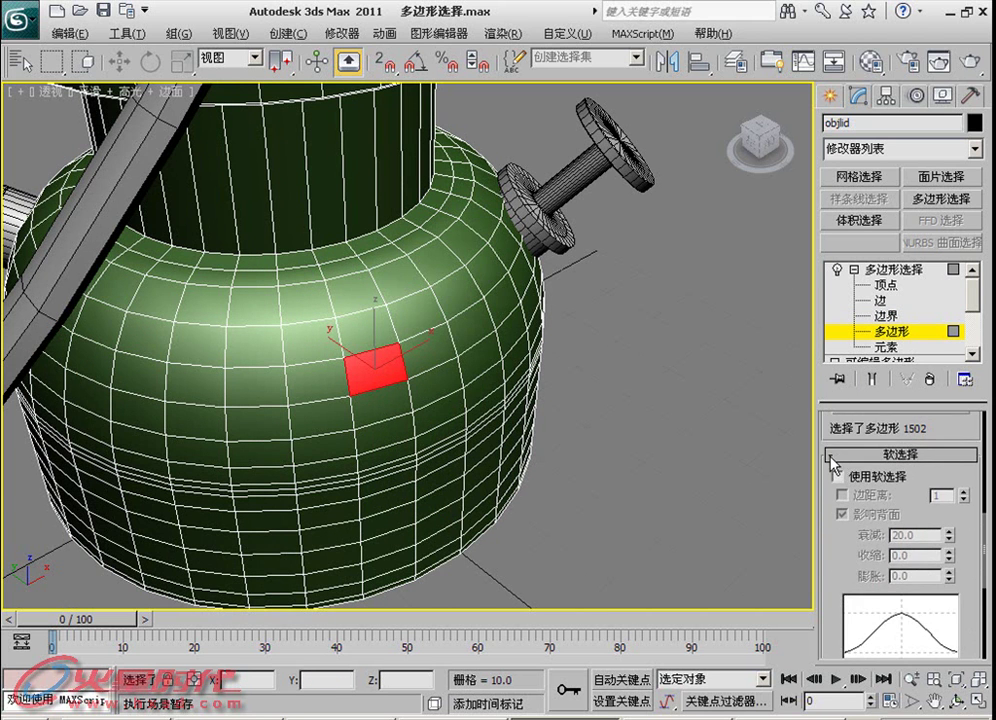
left_click_drag(843, 462, 872, 466)
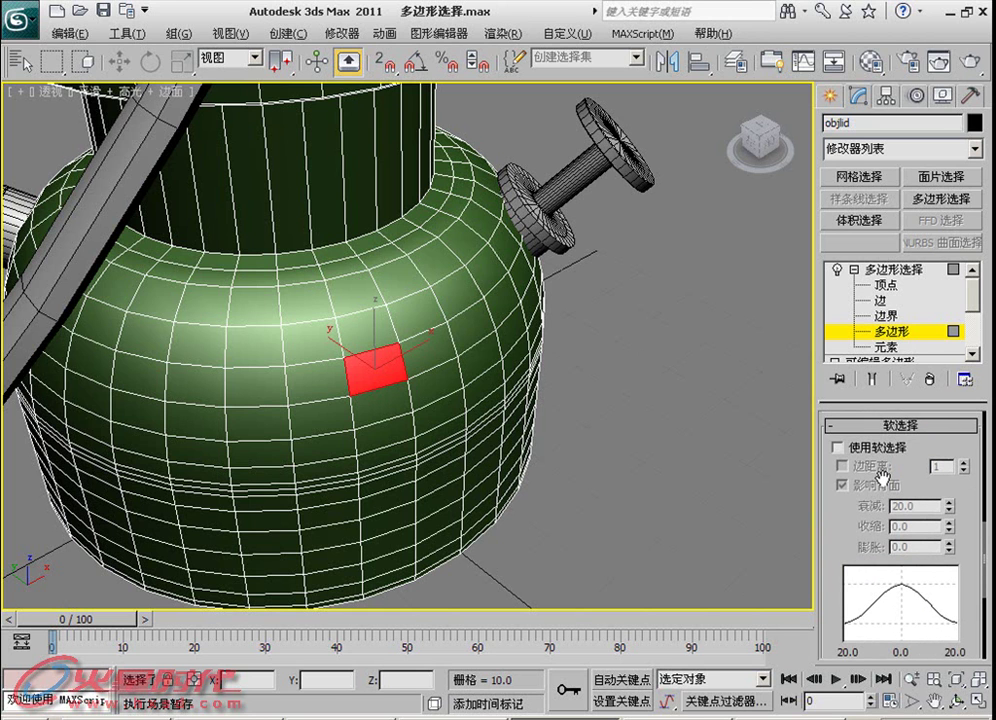
scroll(882, 474, "up", 2)
scroll(884, 400, "down", 2)
scroll(925, 480, "up", 3)
scroll(925, 480, "up", 3)
scroll(920, 450, "up", 3)
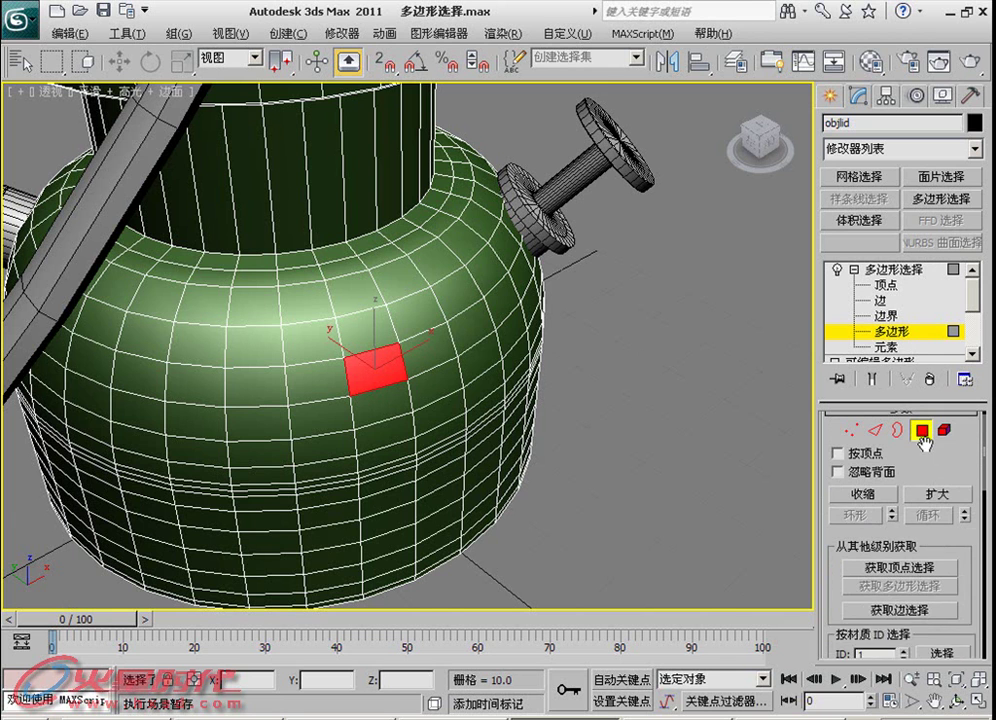
scroll(915, 400, "up", 1)
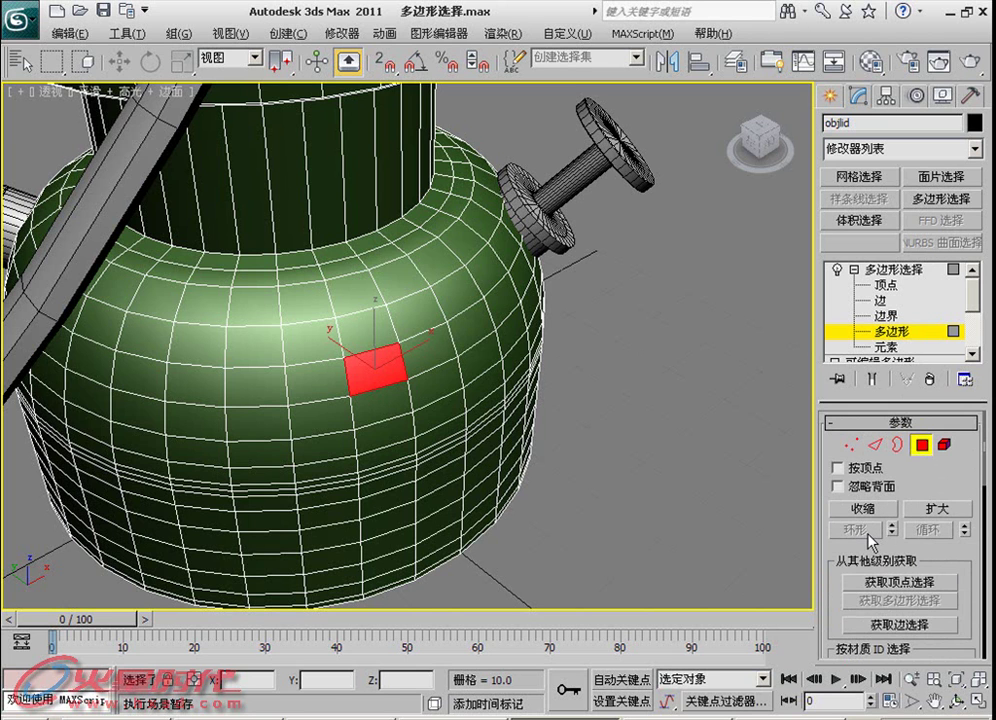
Zoom out to the whole lantern and return Poly Select to its top level, no sub-object active.
left_click(899, 446)
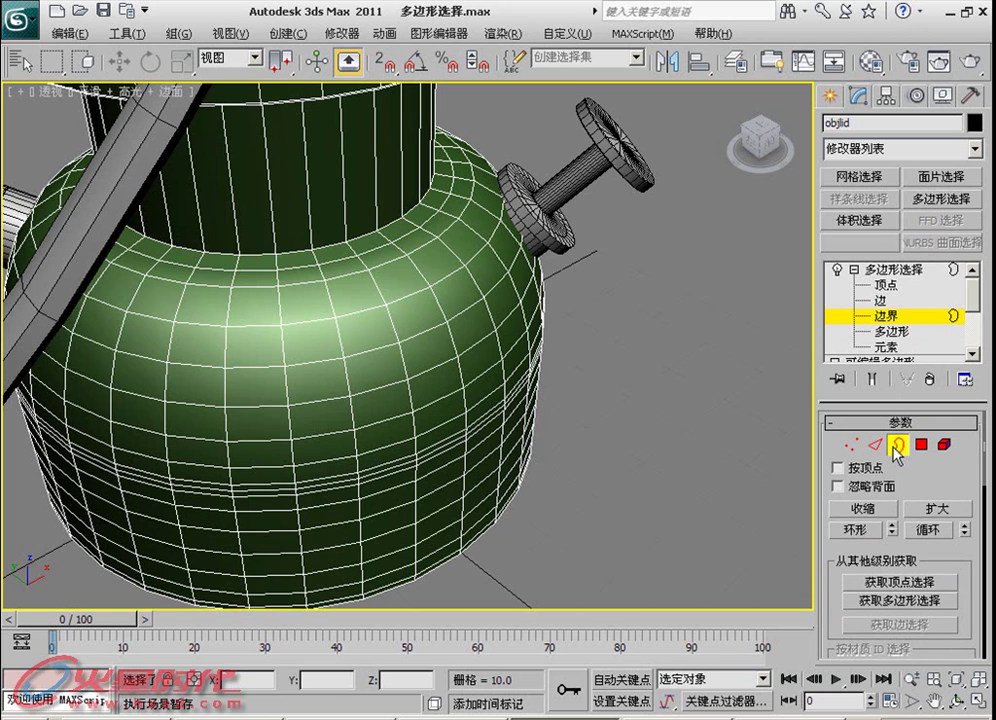
scroll(656, 416, "down", 2)
scroll(634, 430, "down", 3)
scroll(620, 464, "down", 2)
middle_click_drag(616, 462, 651, 422, "alt")
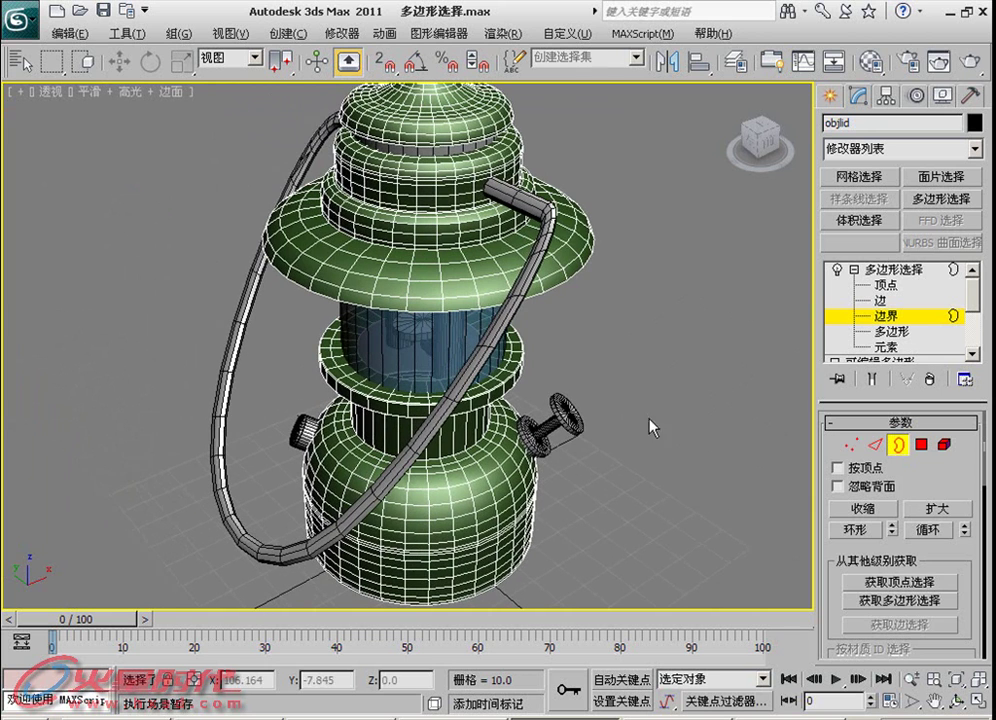
left_click(885, 270)
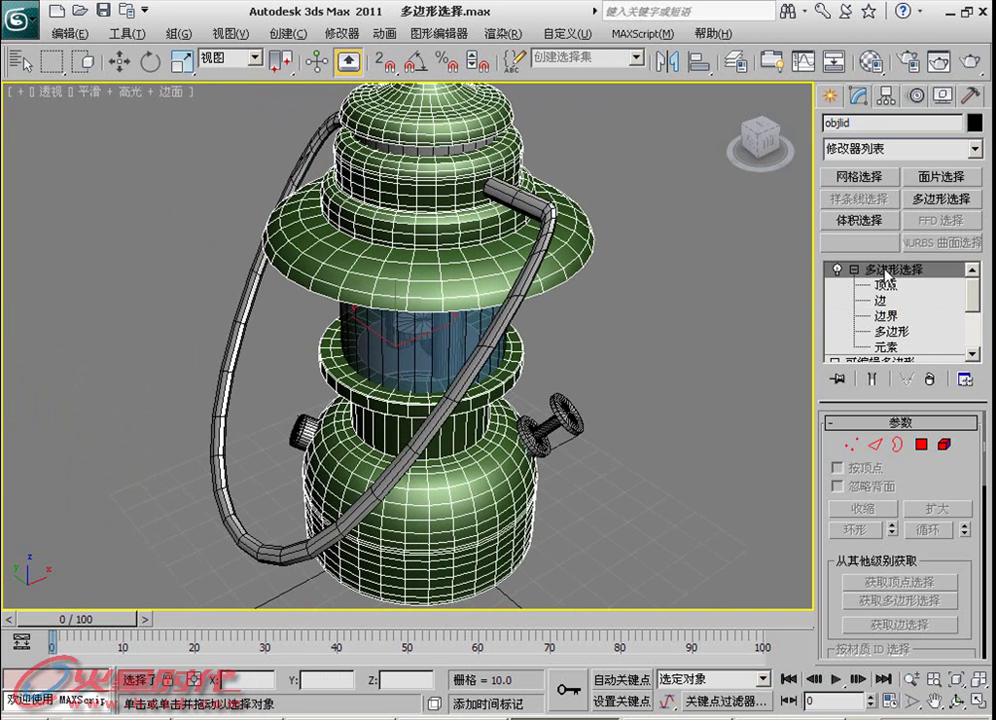